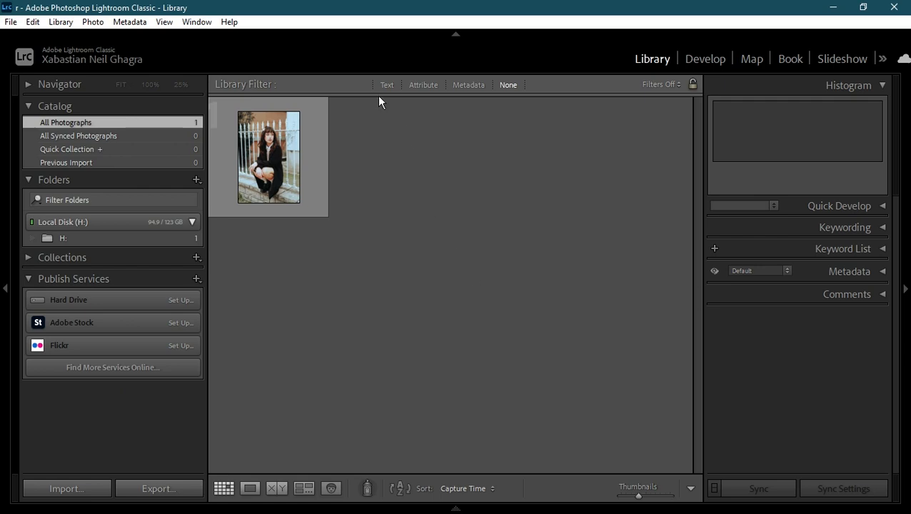
Open the portrait of the woman by the white fence in single-photo view and examine her face and surroundings up close
{"action": "double_click", "coordinate": [313, 142]}
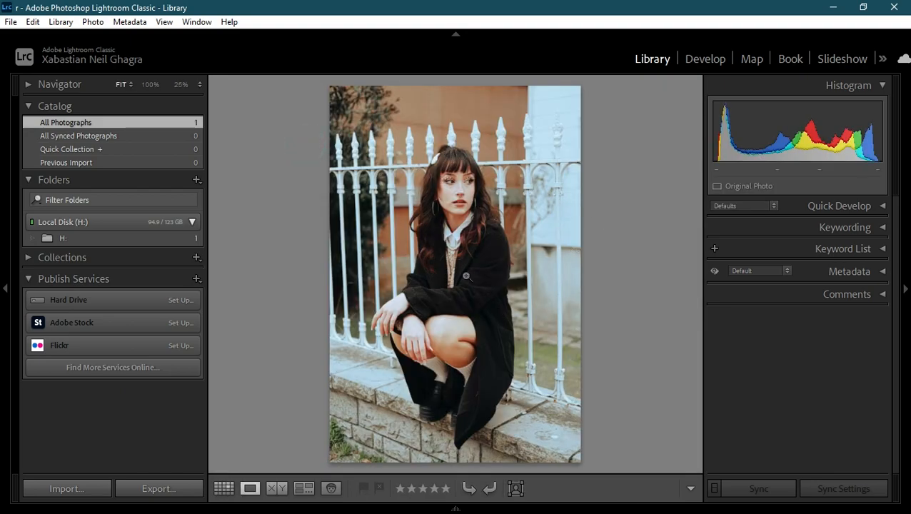
{"action": "left_click", "coordinate": [470, 221]}
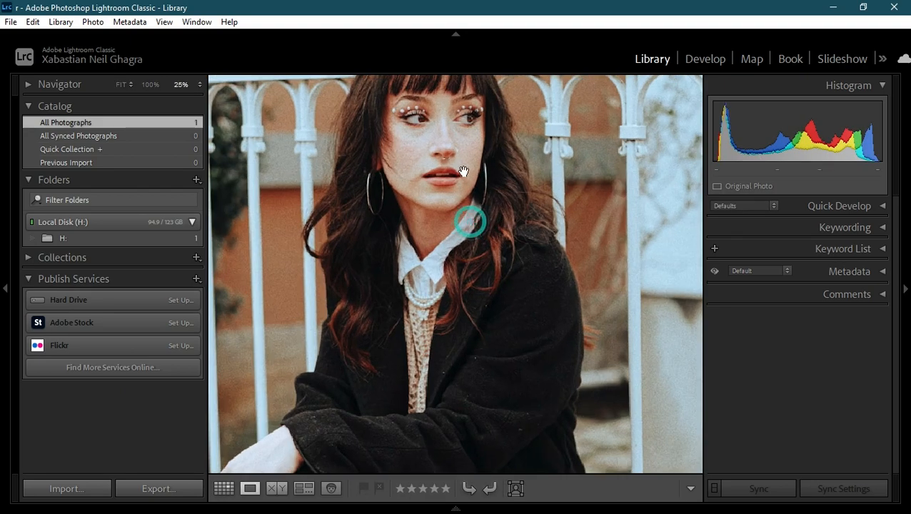
{"action": "left_click_drag", "start_coordinate": [463, 172], "coordinate": [529, 270]}
{"action": "left_click_drag", "start_coordinate": [538, 234], "coordinate": [463, 247]}
{"action": "mouse_move", "coordinate": [464, 306]}
{"action": "left_mouse_down"}
{"action": "mouse_move", "coordinate": [451, 230]}
{"action": "mouse_move", "coordinate": [456, 195]}
{"action": "mouse_move", "coordinate": [474, 164]}
{"action": "left_mouse_up"}
{"action": "mouse_move", "coordinate": [464, 314]}
{"action": "left_mouse_down"}
{"action": "mouse_move", "coordinate": [472, 205]}
{"action": "mouse_move", "coordinate": [460, 314]}
{"action": "left_mouse_up"}
{"action": "left_click_drag", "start_coordinate": [464, 216], "coordinate": [463, 357]}
{"action": "left_click_drag", "start_coordinate": [482, 239], "coordinate": [487, 314]}
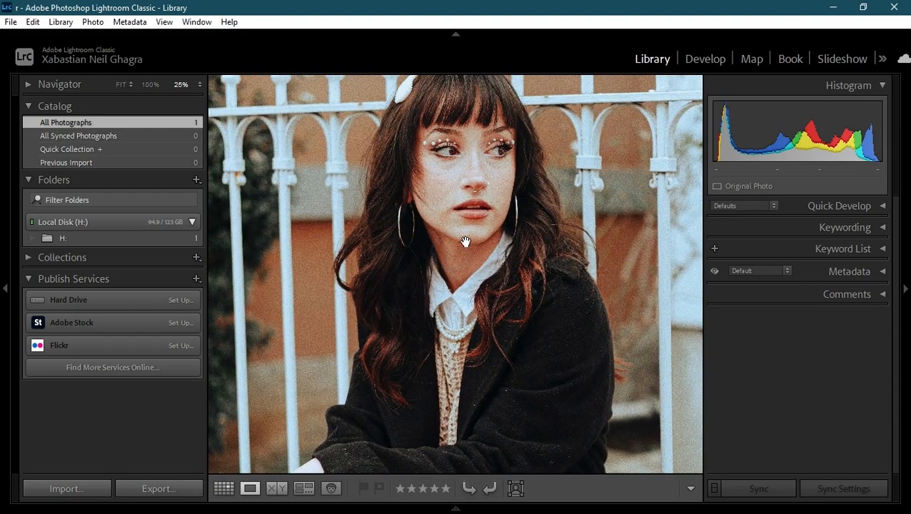
{"action": "left_click_drag", "start_coordinate": [499, 176], "coordinate": [471, 264]}
{"action": "left_click_drag", "start_coordinate": [406, 218], "coordinate": [492, 242]}
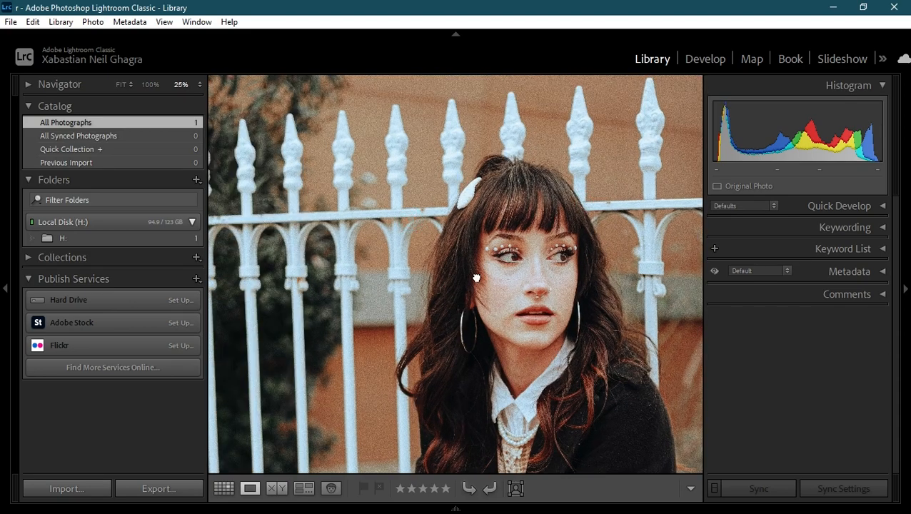
{"action": "left_click_drag", "start_coordinate": [410, 233], "coordinate": [488, 229]}
{"action": "left_click_drag", "start_coordinate": [440, 289], "coordinate": [437, 243]}
{"action": "left_click_drag", "start_coordinate": [519, 229], "coordinate": [427, 214]}
{"action": "left_click", "coordinate": [427, 214]}
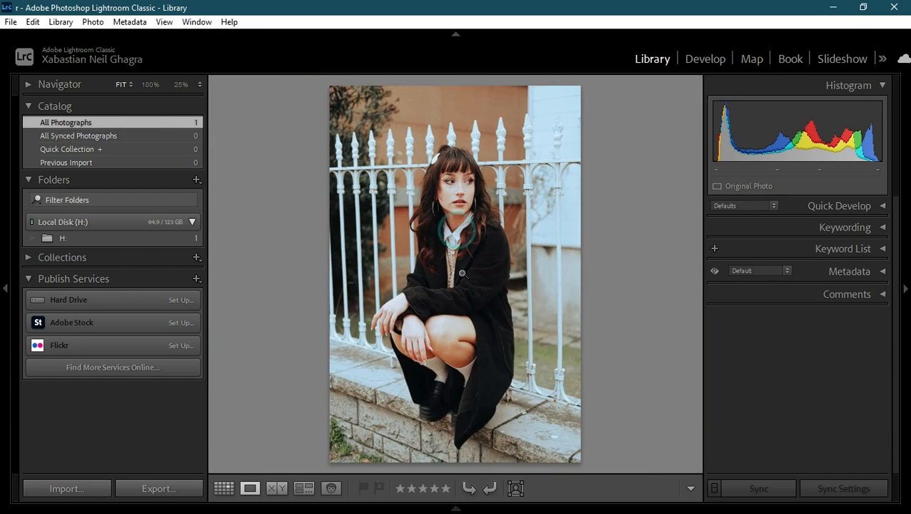
{"action": "left_click", "coordinate": [465, 218]}
{"action": "left_click_drag", "start_coordinate": [502, 179], "coordinate": [457, 283]}
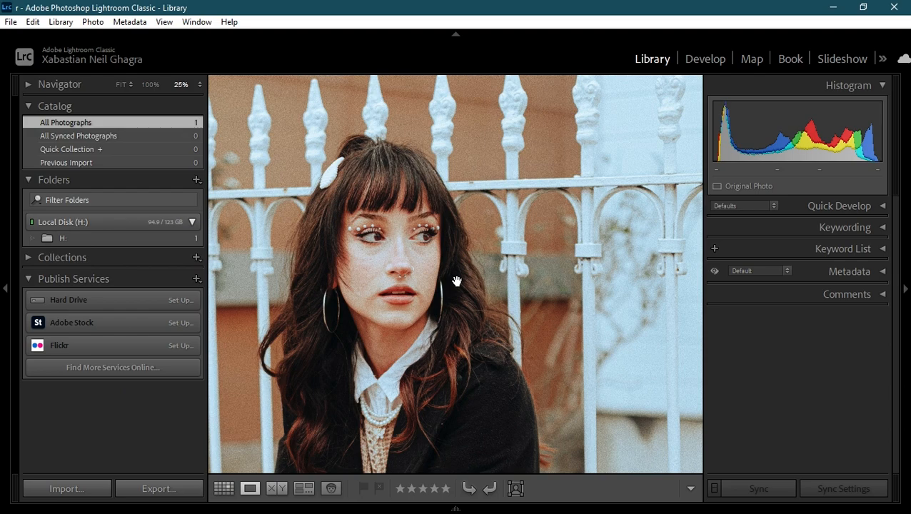
{"action": "left_click", "coordinate": [457, 278]}
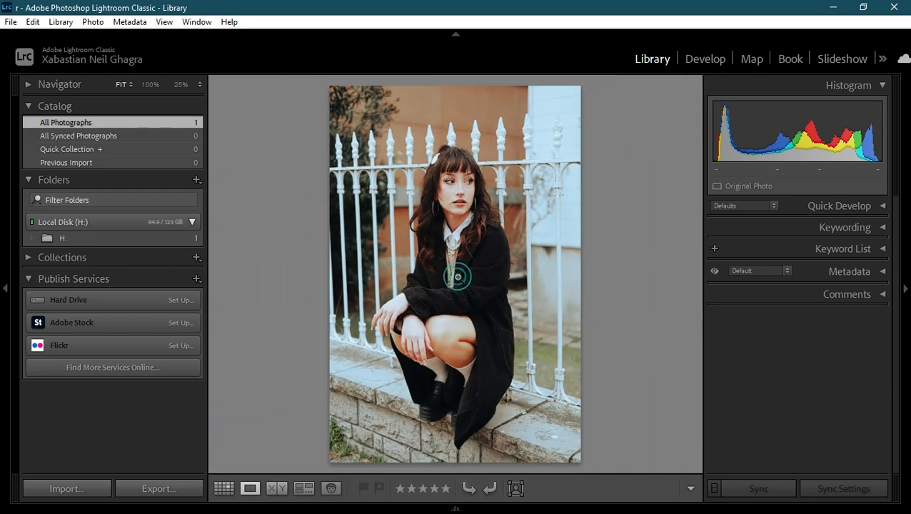
{"action": "left_click", "coordinate": [486, 194]}
{"action": "left_click_drag", "start_coordinate": [380, 187], "coordinate": [422, 244]}
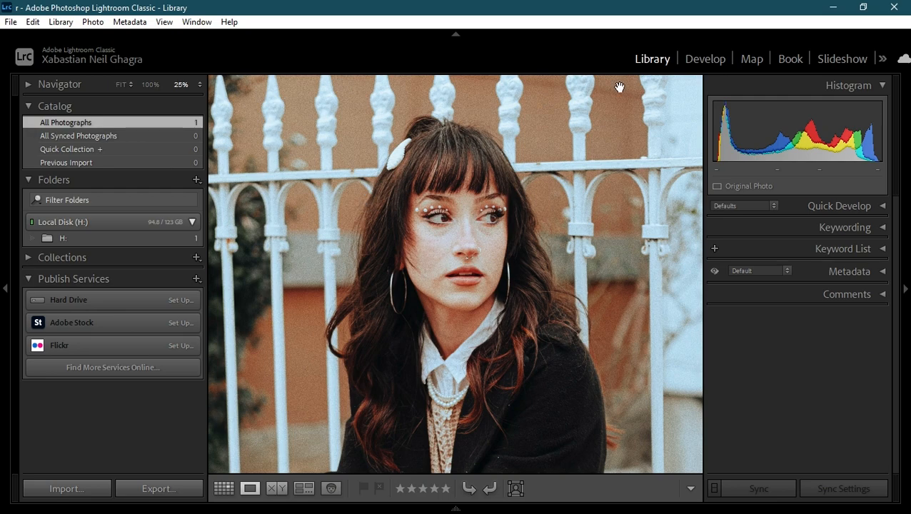
Return to the grid of all photographs and start an import with Local Disk (H:) as the source
{"action": "left_click", "coordinate": [650, 60]}
{"action": "left_click", "coordinate": [79, 122]}
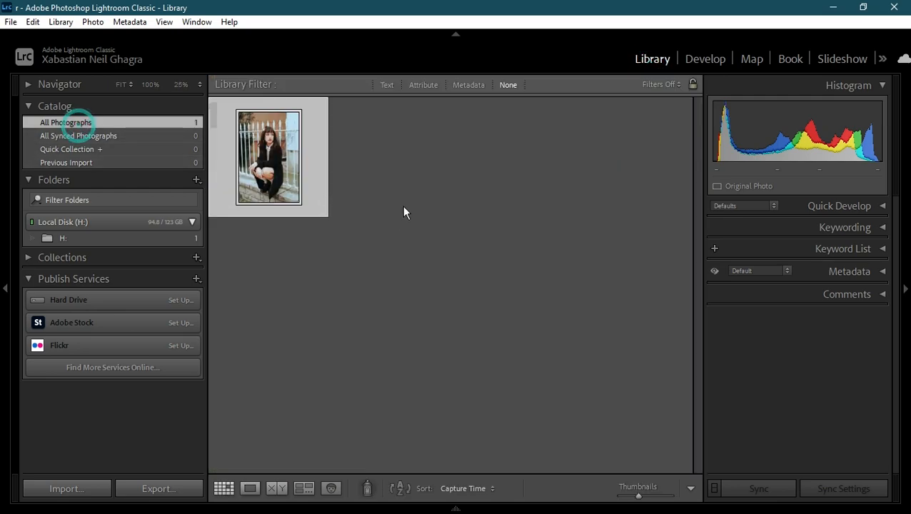
{"action": "left_click", "coordinate": [63, 488]}
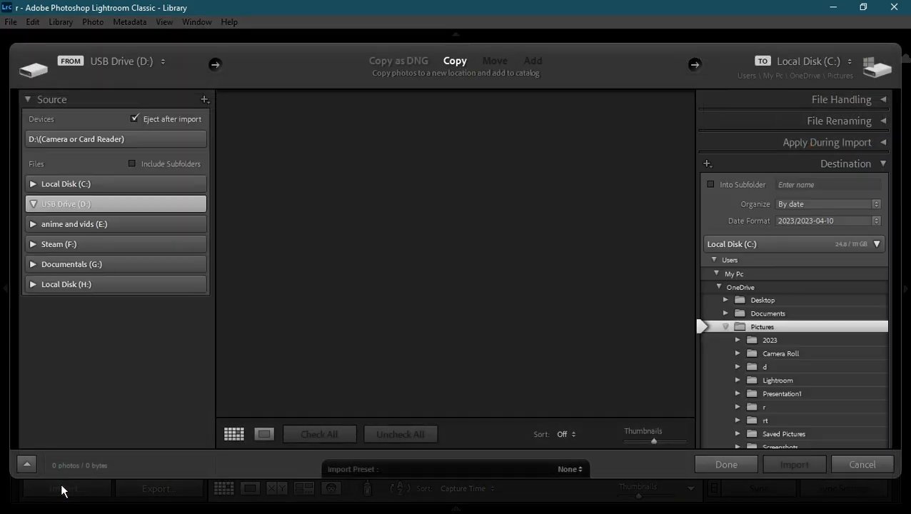
{"action": "left_click", "coordinate": [95, 278]}
{"action": "scroll", "coordinate": [393, 328], "scroll_direction": "down", "scroll_amount": 1}
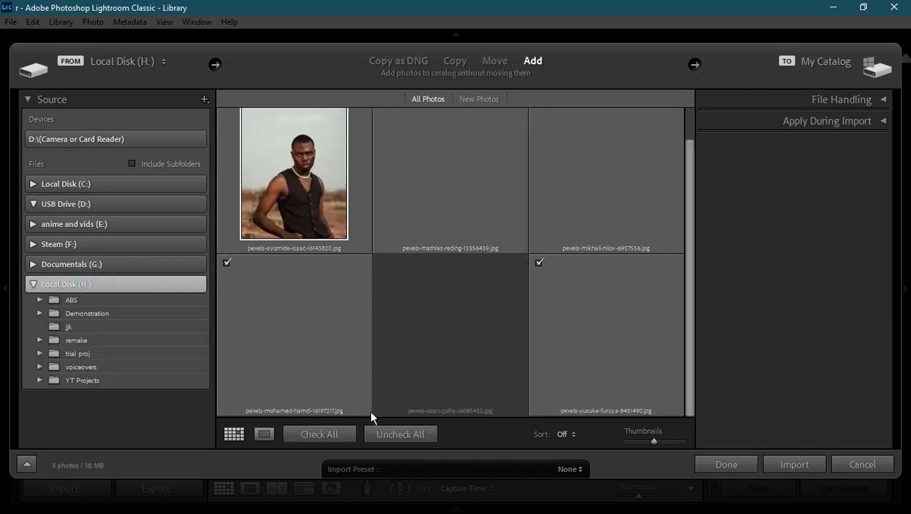
Deselect all photos and import only the swan photo pexels-yusuke-furuya-8451490.jpg into the catalog
{"action": "left_click", "coordinate": [405, 439]}
{"action": "mouse_move", "coordinate": [475, 347]}
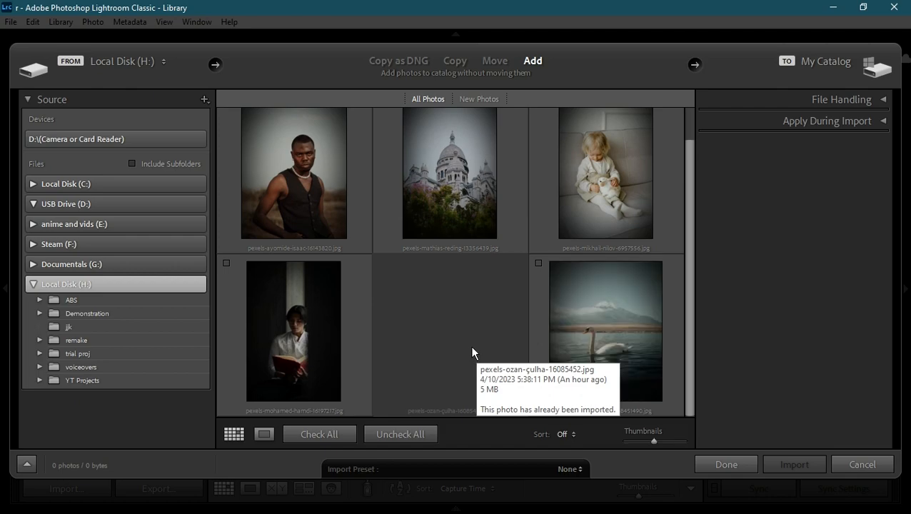
{"action": "left_click", "coordinate": [538, 264]}
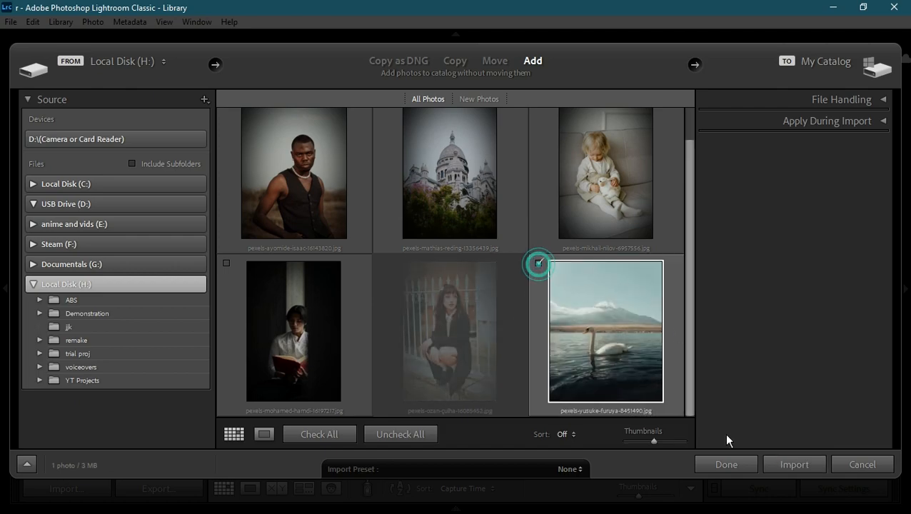
{"action": "left_click", "coordinate": [773, 465]}
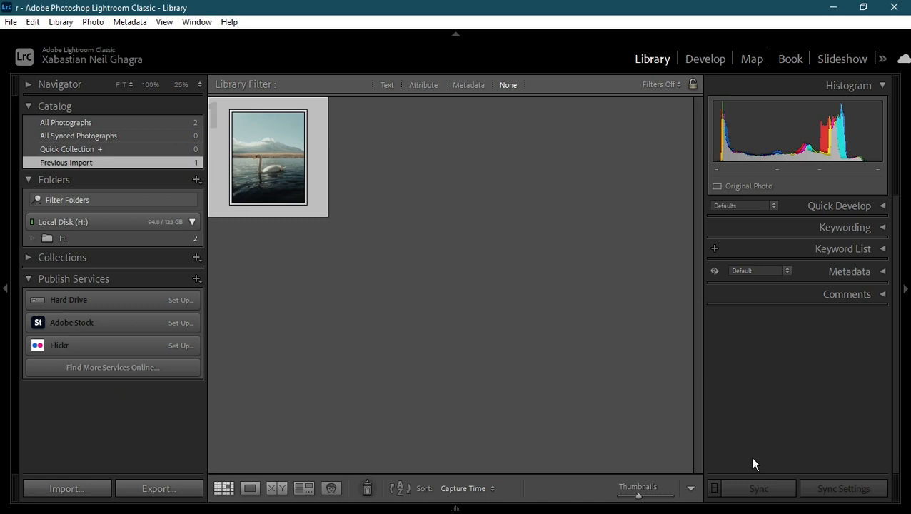
Open the imported swan photo in single-photo view, examine the swan up close and return to the fitted view
{"action": "double_click", "coordinate": [304, 156]}
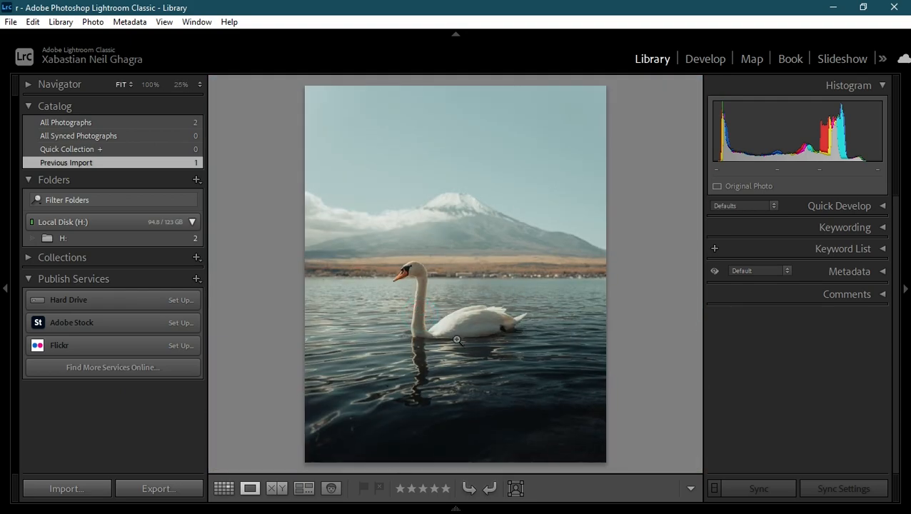
{"action": "left_click", "coordinate": [457, 339]}
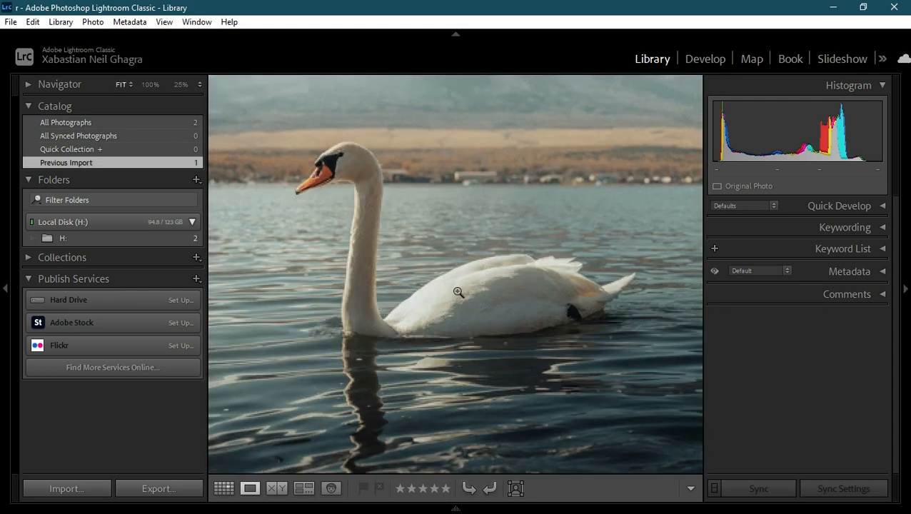
{"action": "left_click", "coordinate": [421, 310]}
{"action": "left_click", "coordinate": [421, 310]}
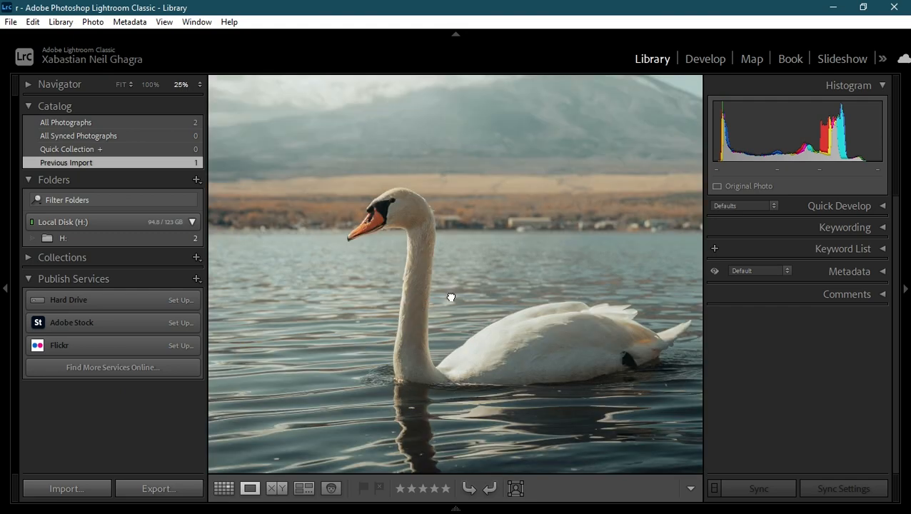
{"action": "left_click_drag", "start_coordinate": [450, 296], "coordinate": [435, 166]}
{"action": "left_click", "coordinate": [453, 230]}
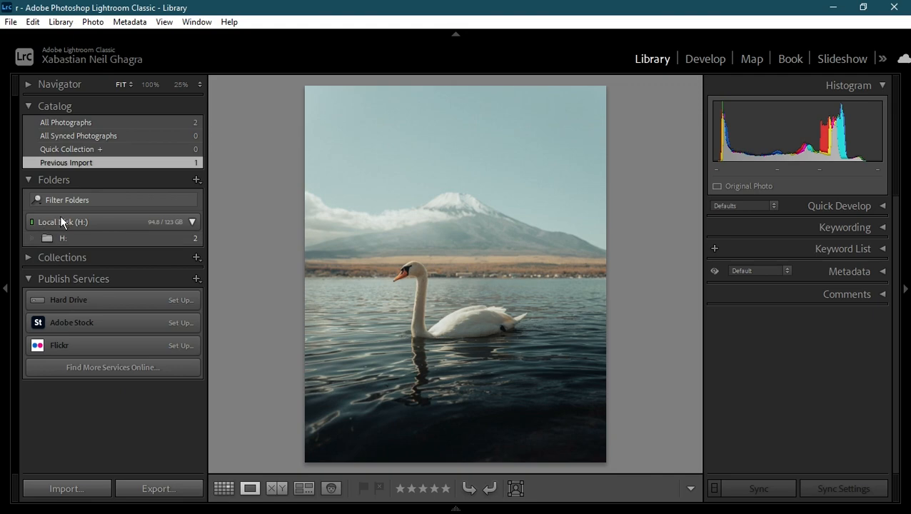
Take the swan photo into the Develop module and collapse the portrait, style and subject preset groups
{"action": "left_click", "coordinate": [708, 60]}
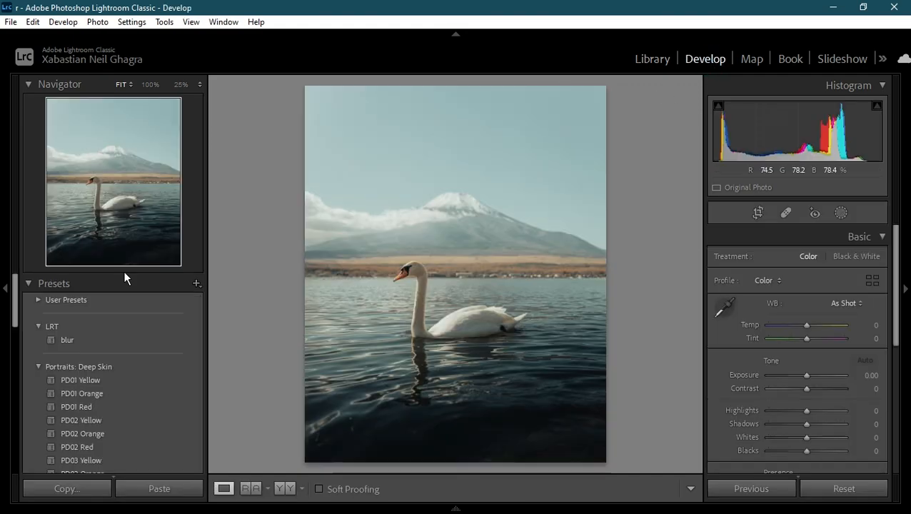
{"action": "left_click", "coordinate": [30, 282]}
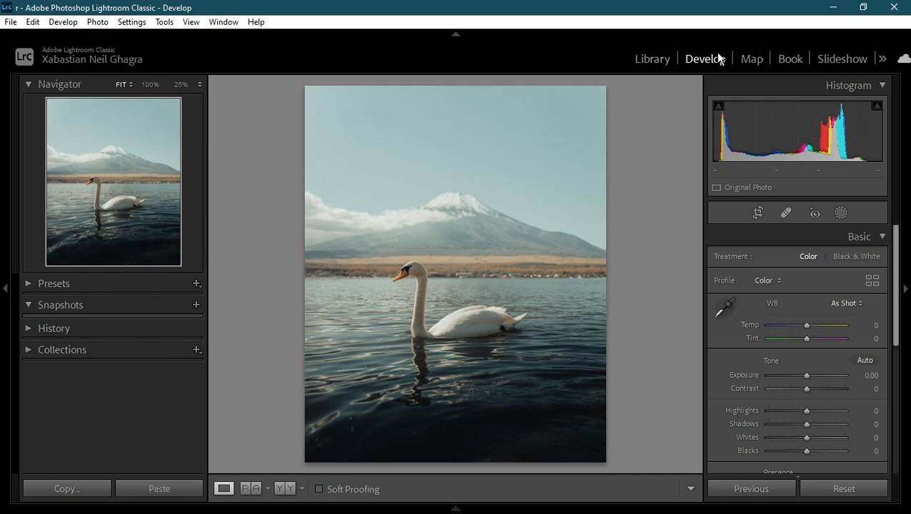
{"action": "left_click", "coordinate": [35, 284]}
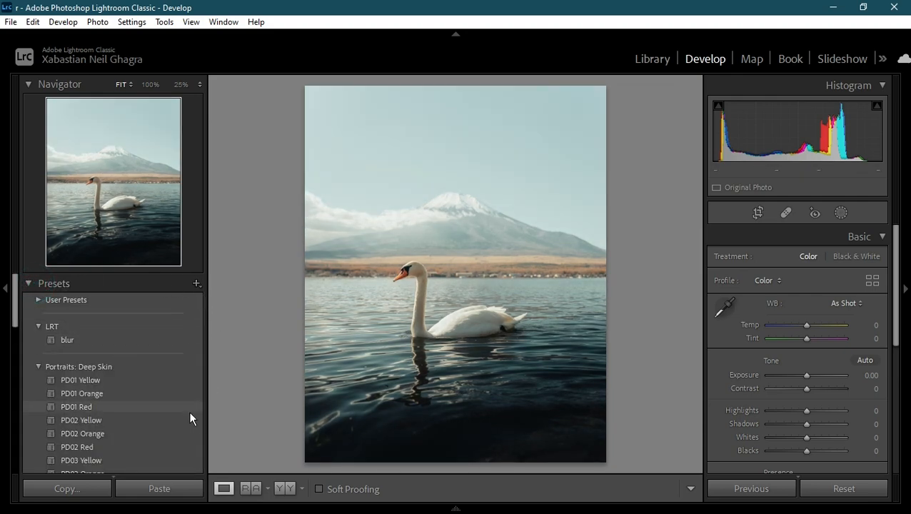
{"action": "left_click", "coordinate": [38, 366]}
Look through the available portrait, style and subject preset groups
{"action": "scroll", "coordinate": [133, 389], "scroll_direction": "down", "scroll_amount": 1}
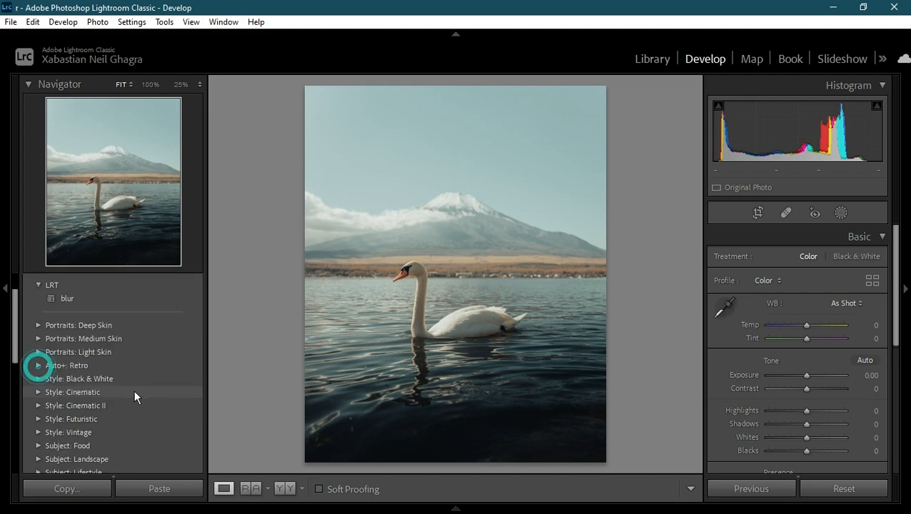
{"action": "scroll", "coordinate": [134, 390], "scroll_direction": "down", "scroll_amount": 2}
{"action": "scroll", "coordinate": [112, 365], "scroll_direction": "down", "scroll_amount": 1}
{"action": "scroll", "coordinate": [112, 365], "scroll_direction": "up", "scroll_amount": 1}
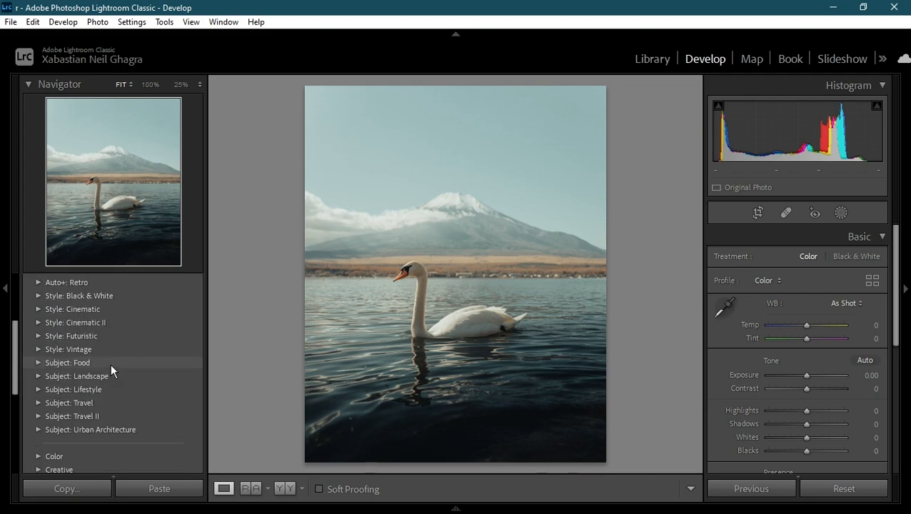
{"action": "scroll", "coordinate": [110, 363], "scroll_direction": "up", "scroll_amount": 2}
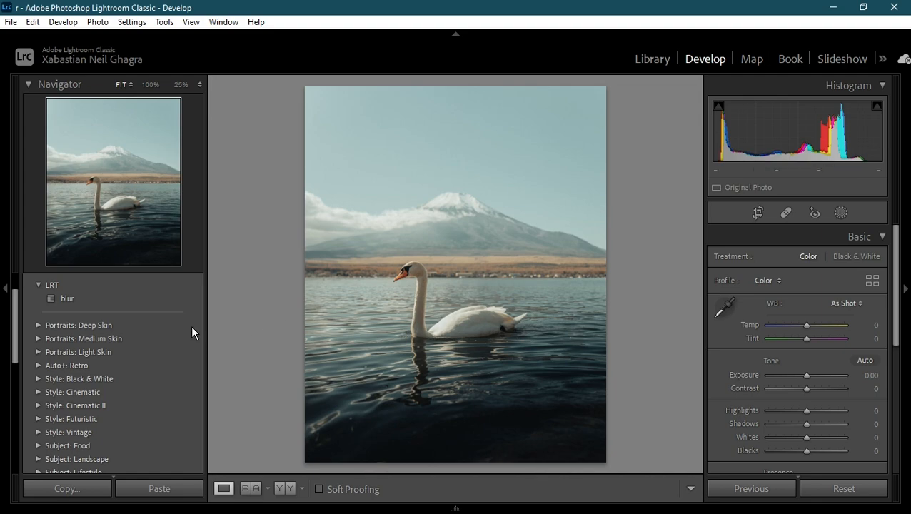
{"action": "scroll", "coordinate": [95, 383], "scroll_direction": "down", "scroll_amount": 2}
{"action": "scroll", "coordinate": [97, 384], "scroll_direction": "down", "scroll_amount": 2}
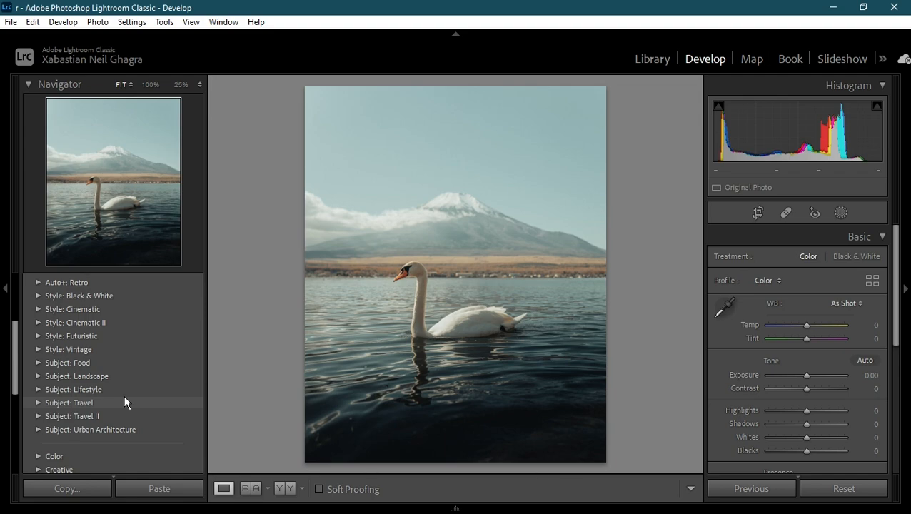
Expand the Subject: Landscape presets and apply LN04 to the swan photo
{"action": "left_click", "coordinate": [38, 376]}
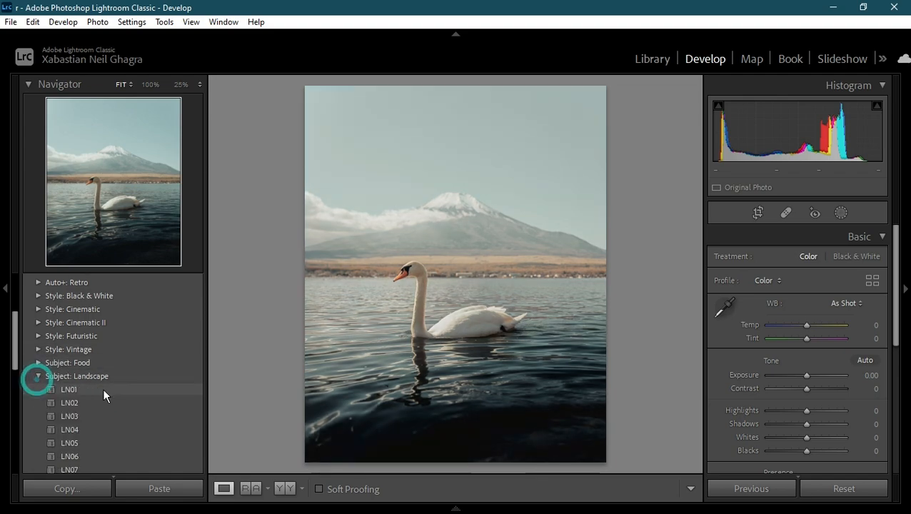
{"action": "scroll", "coordinate": [171, 357], "scroll_direction": "down", "scroll_amount": 2}
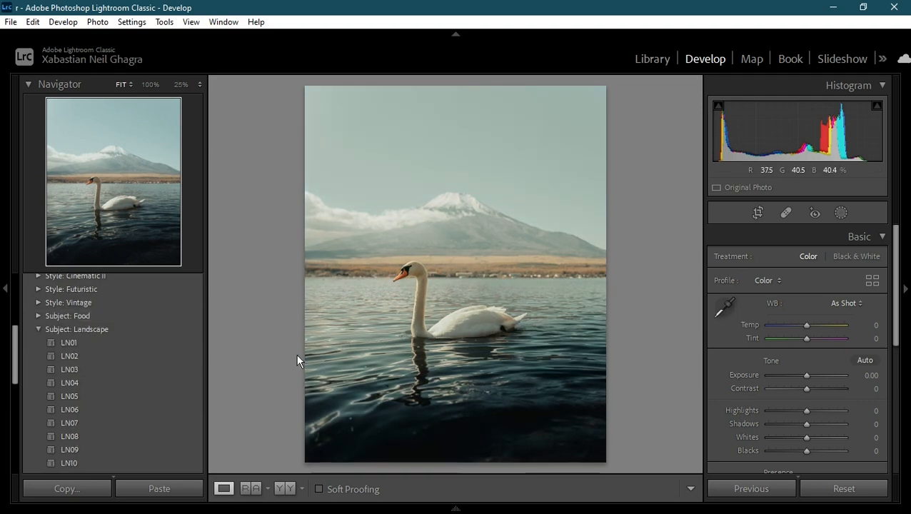
{"action": "scroll", "coordinate": [150, 307], "scroll_direction": "down", "scroll_amount": 2}
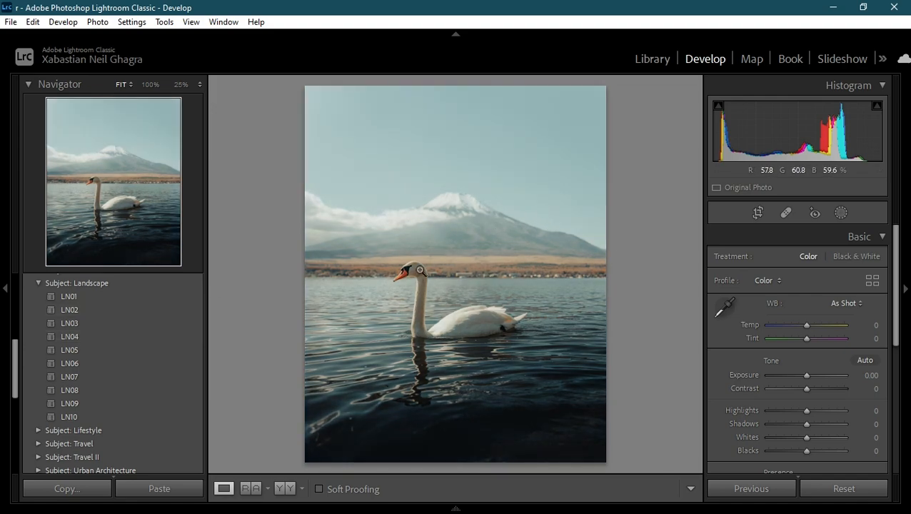
{"action": "left_click", "coordinate": [69, 338]}
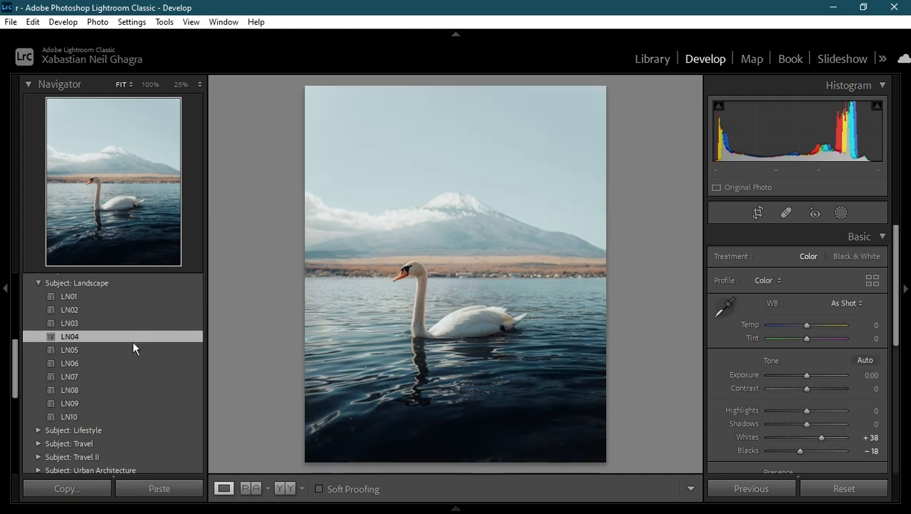
Inspect the edited swan photo, then undo and redo the LN04 preset to compare before and after
{"action": "left_click", "coordinate": [420, 310]}
{"action": "left_click", "coordinate": [420, 310]}
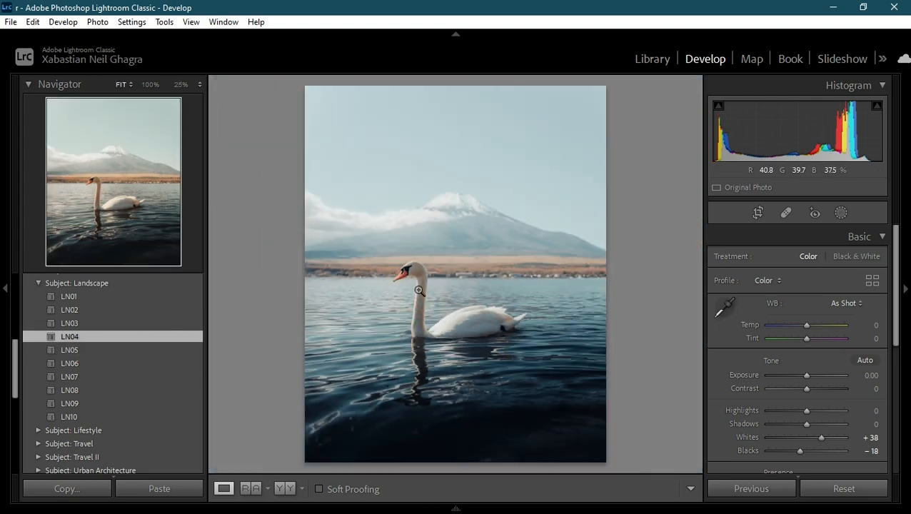
{"action": "key", "text": "ctrl+z"}
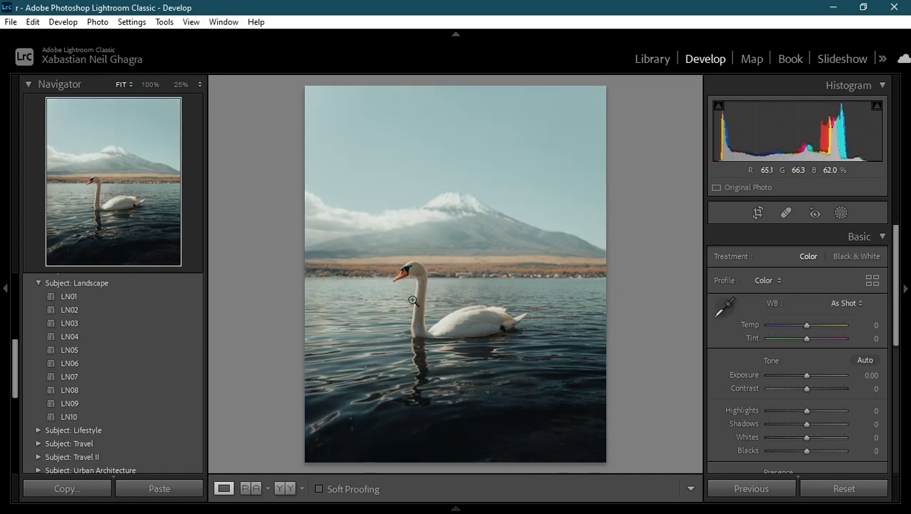
{"action": "key", "text": "ctrl+y"}
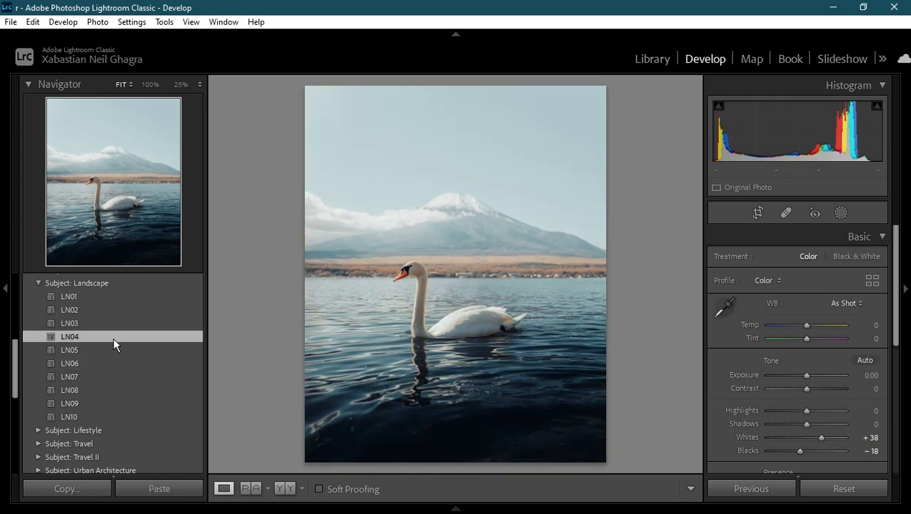
Collapse the Subject: Landscape presets and go back through the list of preset groups
{"action": "left_click", "coordinate": [37, 282]}
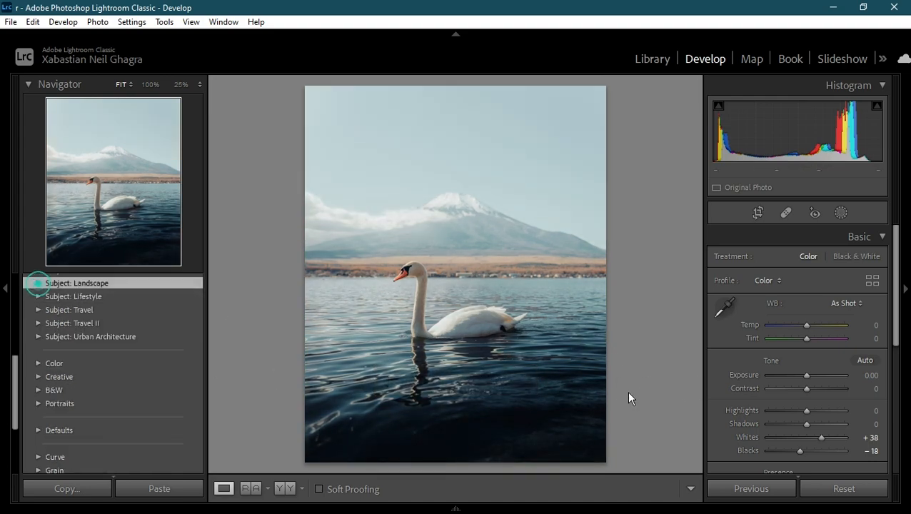
{"action": "scroll", "coordinate": [118, 321], "scroll_direction": "up", "scroll_amount": 5}
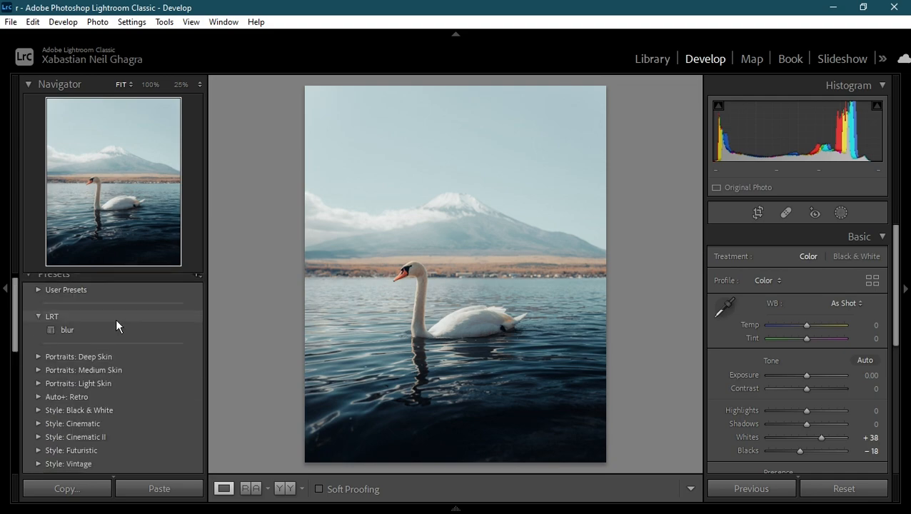
{"action": "scroll", "coordinate": [145, 355], "scroll_direction": "down", "scroll_amount": 2}
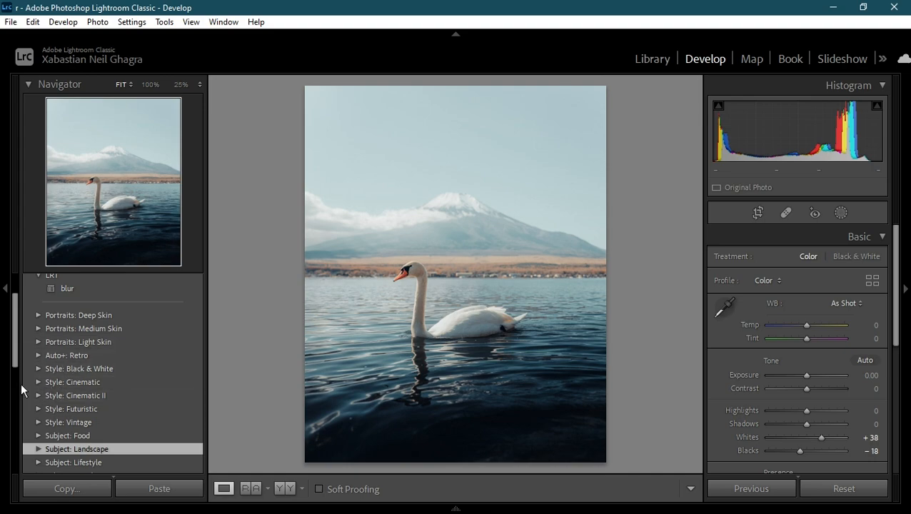
Expand the Style: Cinematic and Style: Cinematic II preset groups and preview their presets on the swan photo
{"action": "left_click", "coordinate": [39, 382]}
{"action": "scroll", "coordinate": [194, 360], "scroll_direction": "down", "scroll_amount": 2}
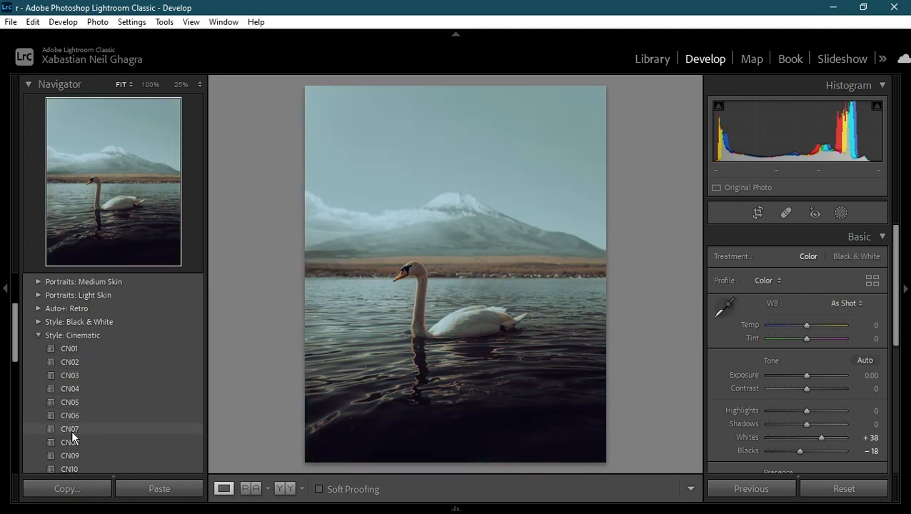
{"action": "scroll", "coordinate": [70, 442], "scroll_direction": "down", "scroll_amount": 2}
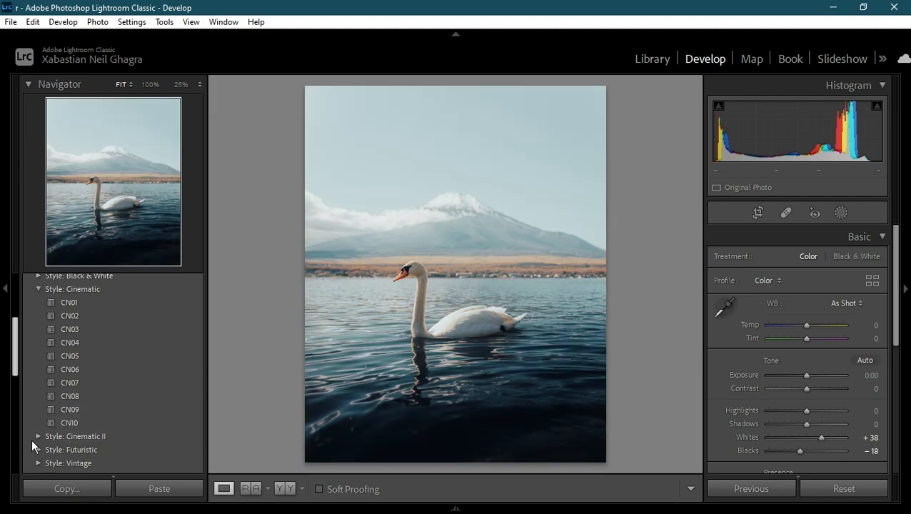
{"action": "left_click", "coordinate": [38, 438]}
{"action": "scroll", "coordinate": [145, 413], "scroll_direction": "down", "scroll_amount": 2}
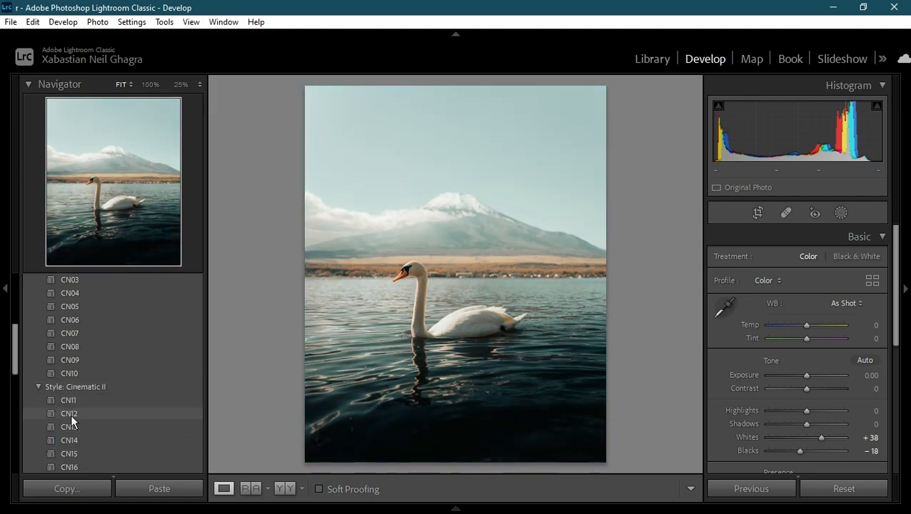
{"action": "scroll", "coordinate": [82, 435], "scroll_direction": "down", "scroll_amount": 2}
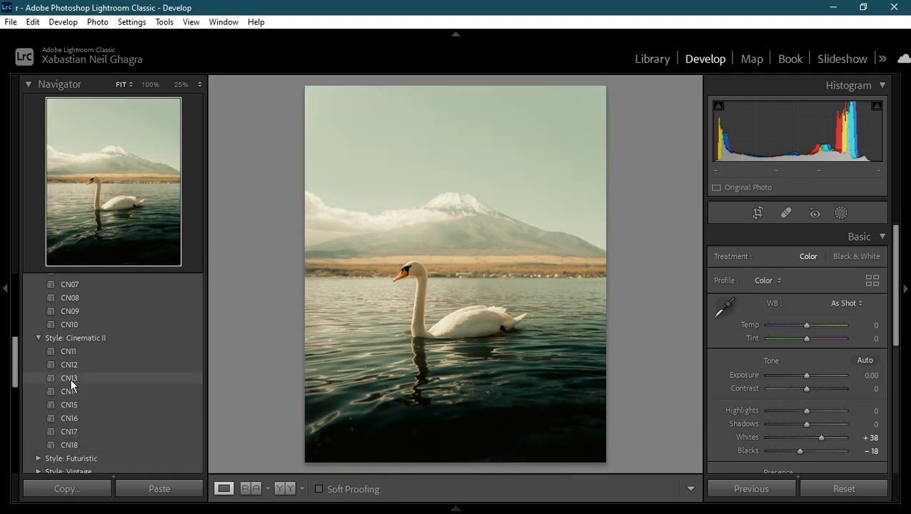
Collapse the Style: Cinematic II and Style: Cinematic groups and return to the start of the preset list
{"action": "left_click", "coordinate": [39, 341]}
{"action": "scroll", "coordinate": [42, 340], "scroll_direction": "up", "scroll_amount": 4}
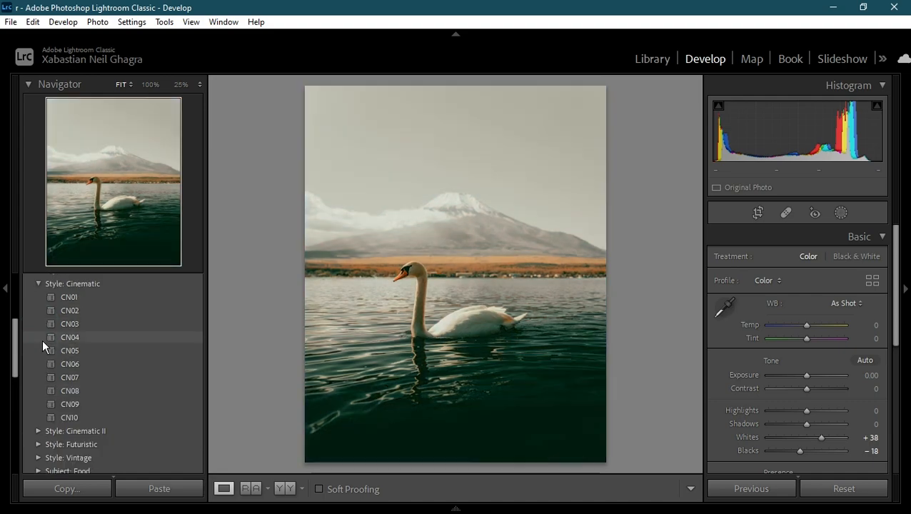
{"action": "left_click", "coordinate": [39, 284]}
{"action": "scroll", "coordinate": [71, 296], "scroll_direction": "up", "scroll_amount": 3}
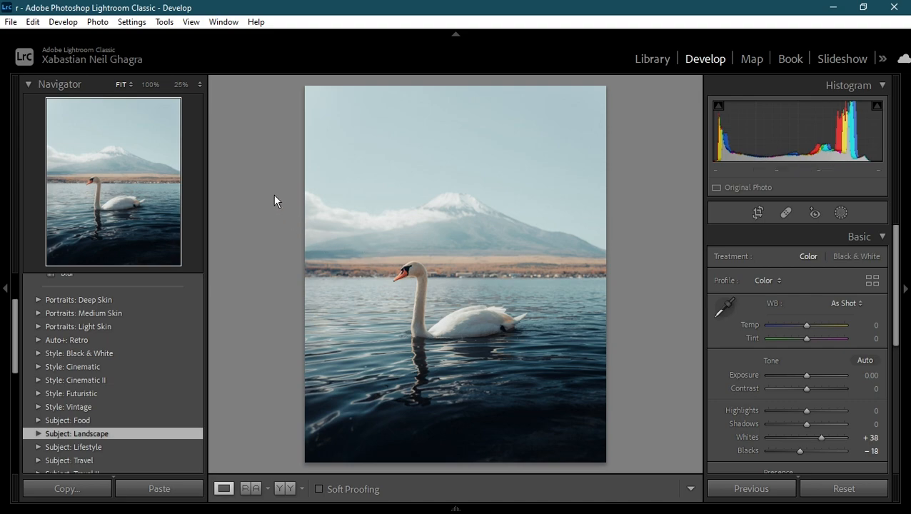
{"action": "scroll", "coordinate": [118, 324], "scroll_direction": "up", "scroll_amount": 2}
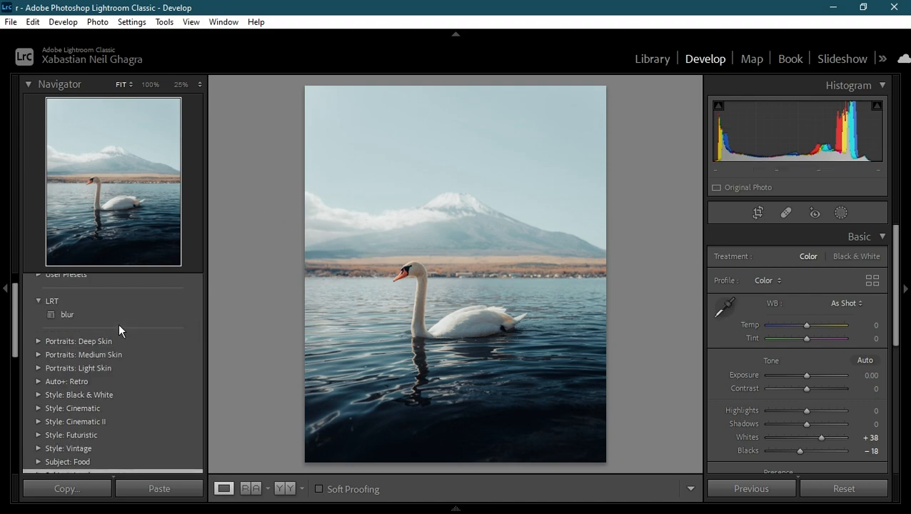
{"action": "scroll", "coordinate": [106, 306], "scroll_direction": "up", "scroll_amount": 1}
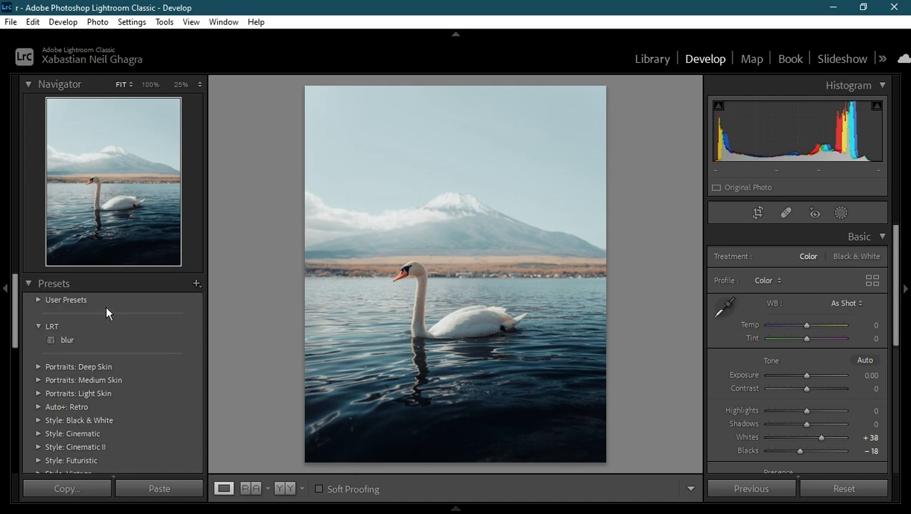
Open the Import Preset dialog, browse the Downloads folder, and close the dialog without importing anything
{"action": "left_click", "coordinate": [196, 284]}
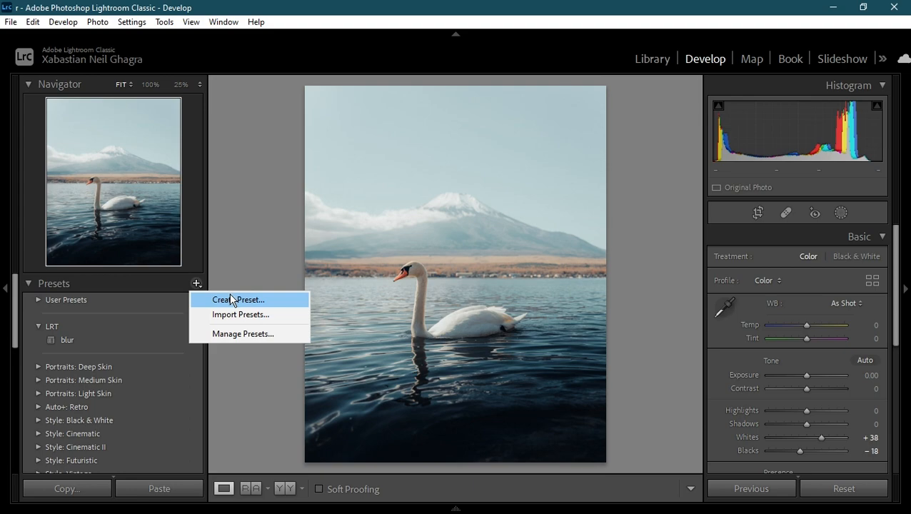
{"action": "left_click", "coordinate": [261, 314]}
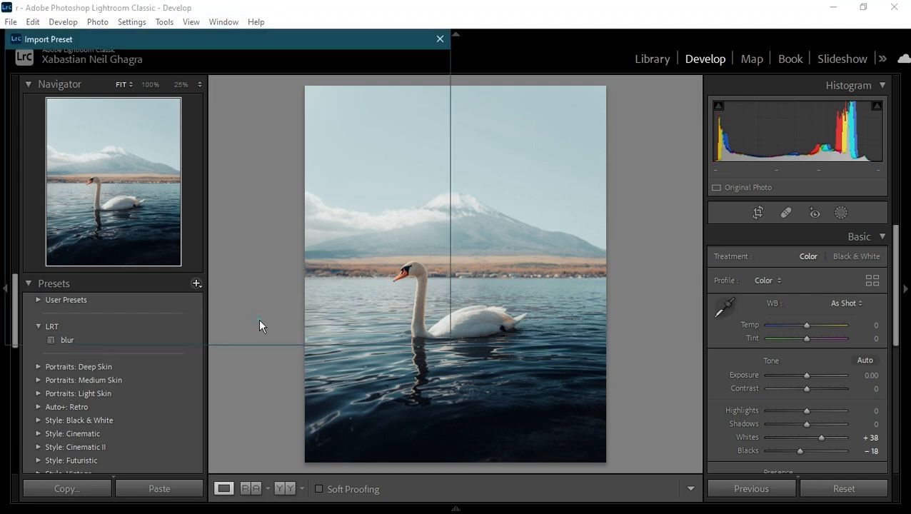
{"action": "left_click_drag", "start_coordinate": [238, 45], "coordinate": [348, 66]}
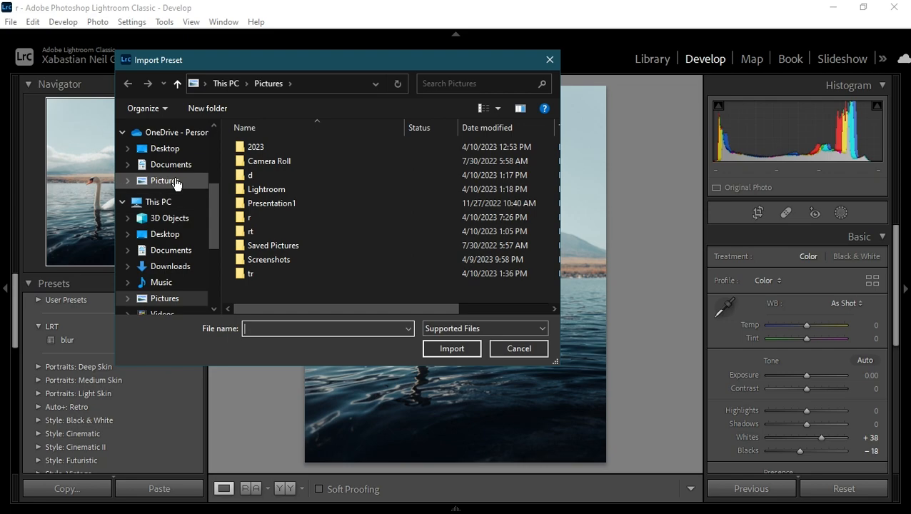
{"action": "left_click", "coordinate": [171, 267]}
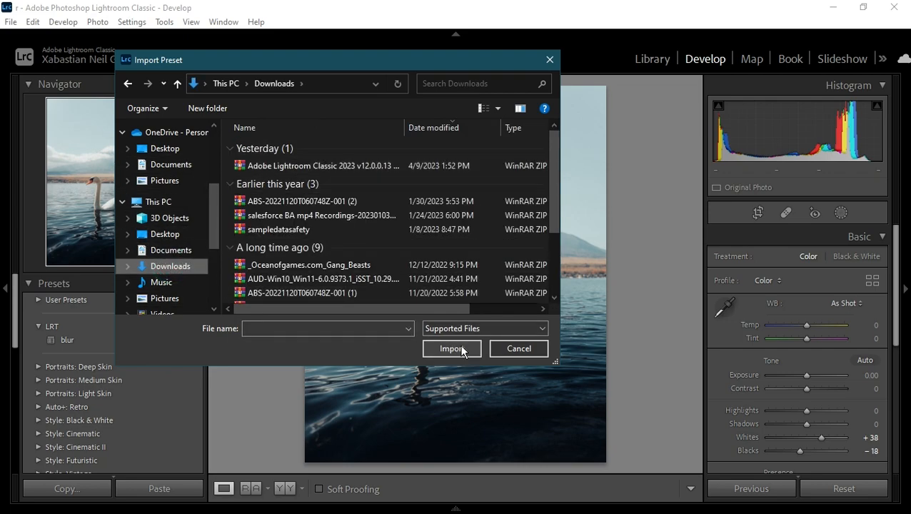
{"action": "left_click", "coordinate": [550, 60]}
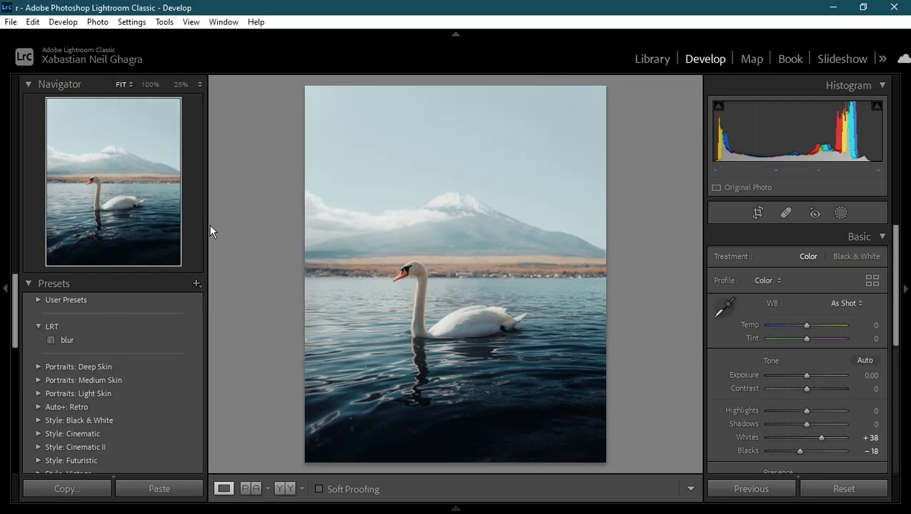
In Manage Presets, enable the Classic B&W Filter, B&W Presets, B&W Toned, Color Presets, Effects, General and Video groups, and save
{"action": "left_click", "coordinate": [196, 283]}
{"action": "left_click", "coordinate": [249, 334]}
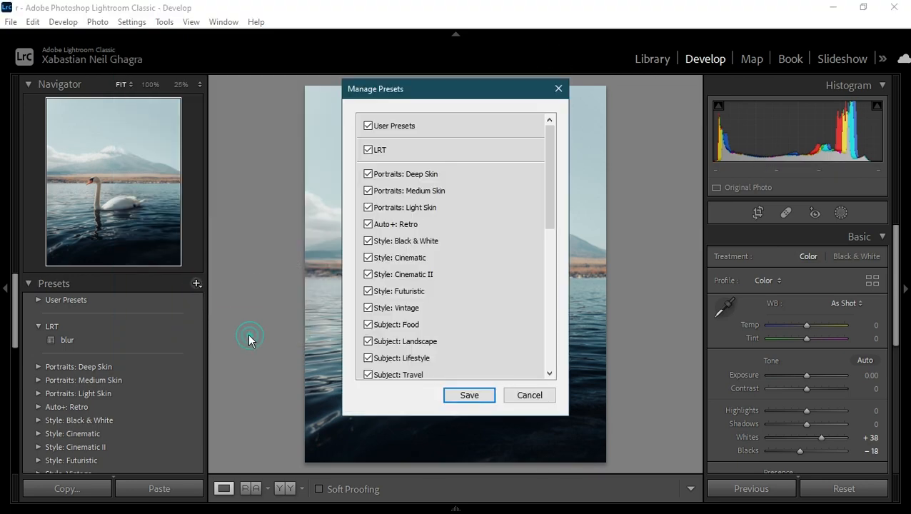
{"action": "left_click_drag", "start_coordinate": [414, 92], "coordinate": [398, 89]}
{"action": "scroll", "coordinate": [487, 195], "scroll_direction": "down", "scroll_amount": 10}
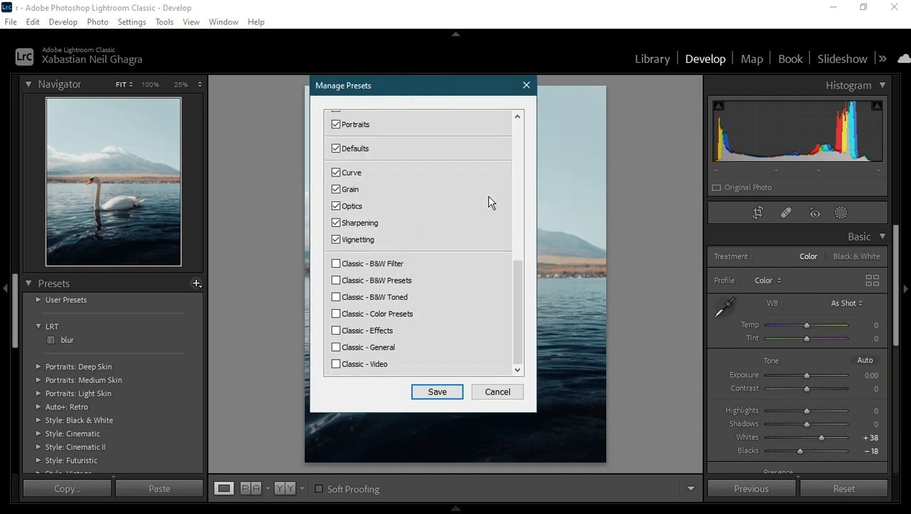
{"action": "scroll", "coordinate": [461, 203], "scroll_direction": "up", "scroll_amount": 10}
{"action": "scroll", "coordinate": [475, 207], "scroll_direction": "down", "scroll_amount": 10}
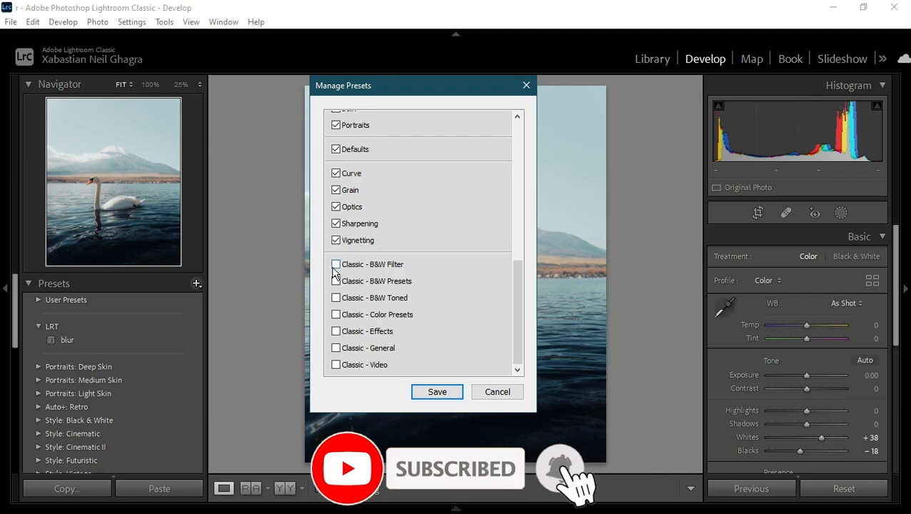
{"action": "left_click", "coordinate": [336, 264]}
{"action": "left_click", "coordinate": [335, 281]}
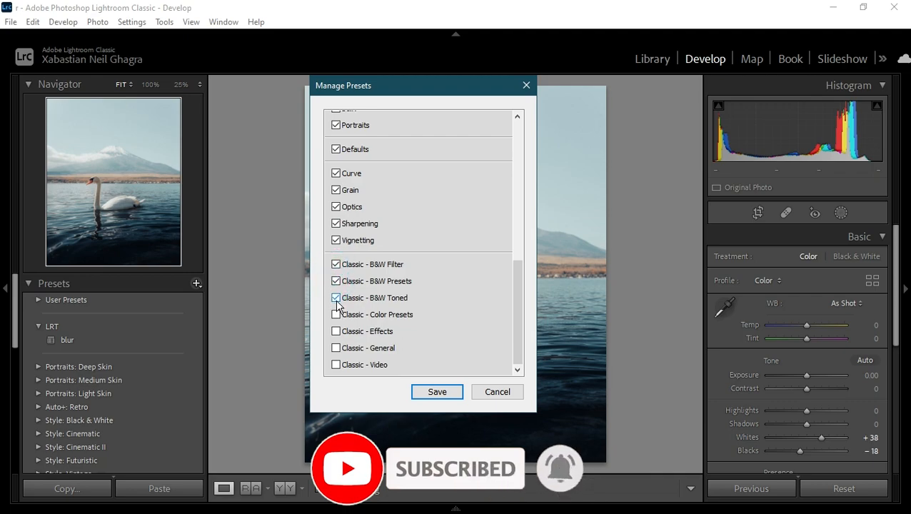
{"action": "left_click", "coordinate": [335, 298]}
{"action": "left_click", "coordinate": [336, 314]}
{"action": "left_click", "coordinate": [335, 331]}
{"action": "left_click", "coordinate": [336, 348]}
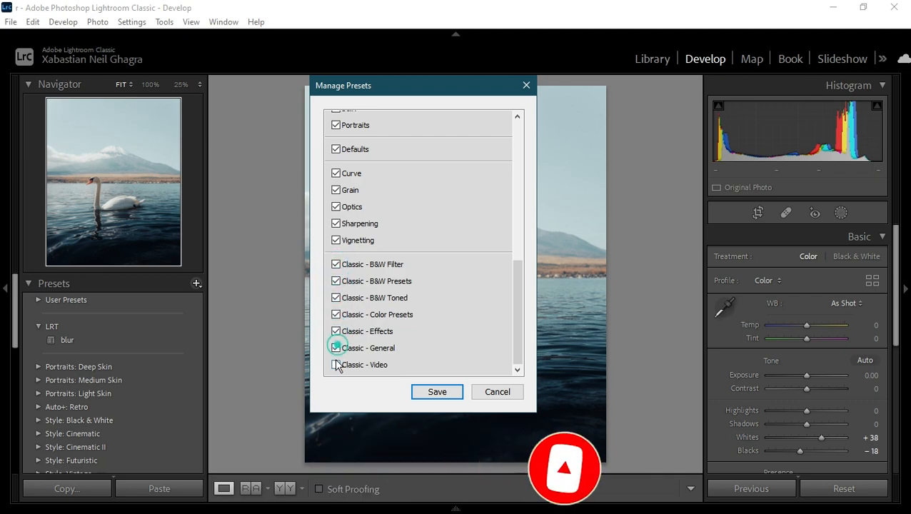
{"action": "left_click", "coordinate": [336, 365]}
{"action": "left_click", "coordinate": [427, 394]}
Look through the preset list for the added Classic groups and the other available groups
{"action": "scroll", "coordinate": [80, 375], "scroll_direction": "down", "scroll_amount": 5}
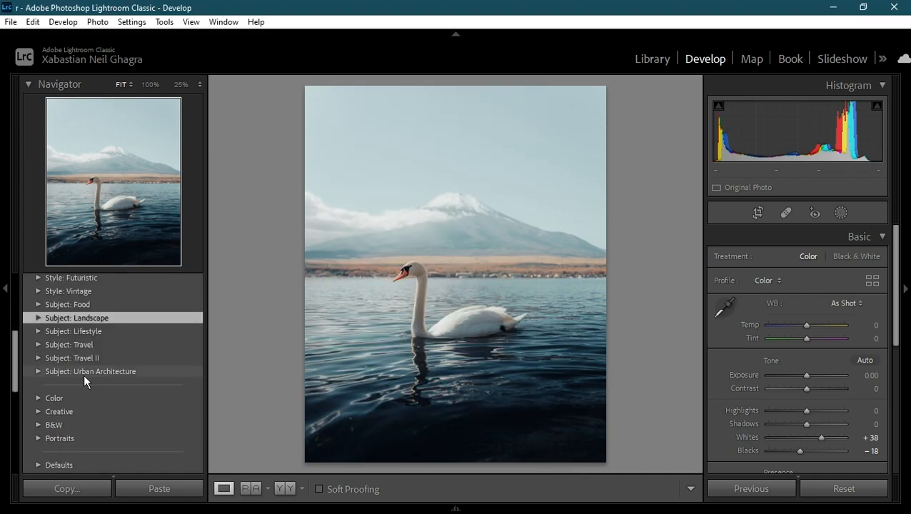
{"action": "scroll", "coordinate": [71, 385], "scroll_direction": "down", "scroll_amount": 1}
{"action": "scroll", "coordinate": [86, 389], "scroll_direction": "down", "scroll_amount": 4}
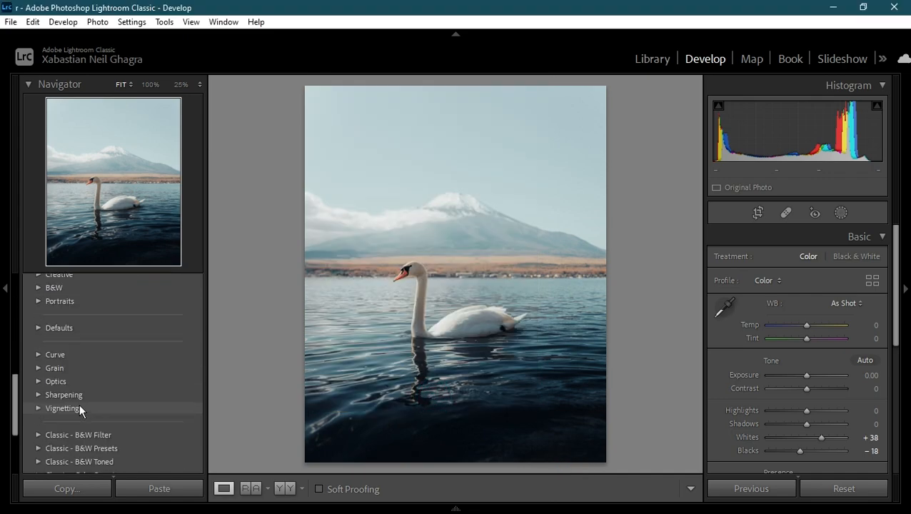
{"action": "scroll", "coordinate": [93, 389], "scroll_direction": "up", "scroll_amount": 8}
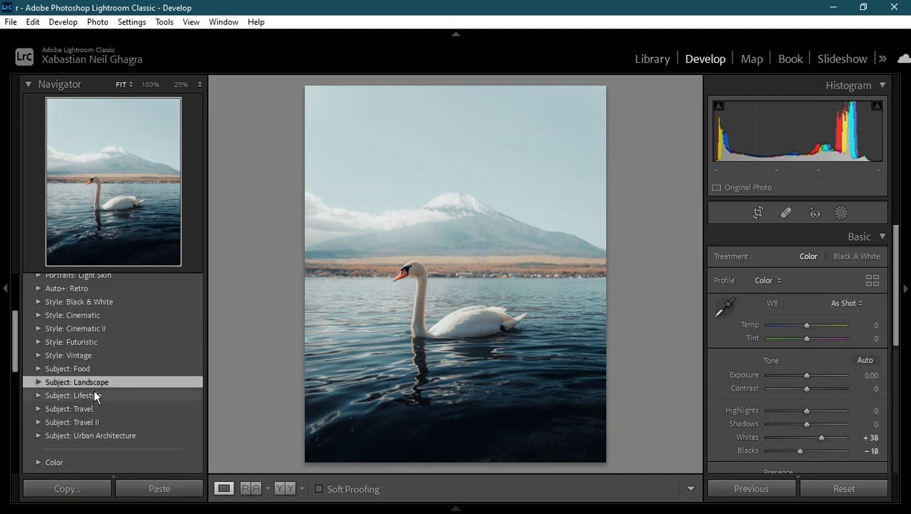
{"action": "scroll", "coordinate": [94, 389], "scroll_direction": "down", "scroll_amount": 2}
{"action": "scroll", "coordinate": [67, 356], "scroll_direction": "up", "scroll_amount": 3}
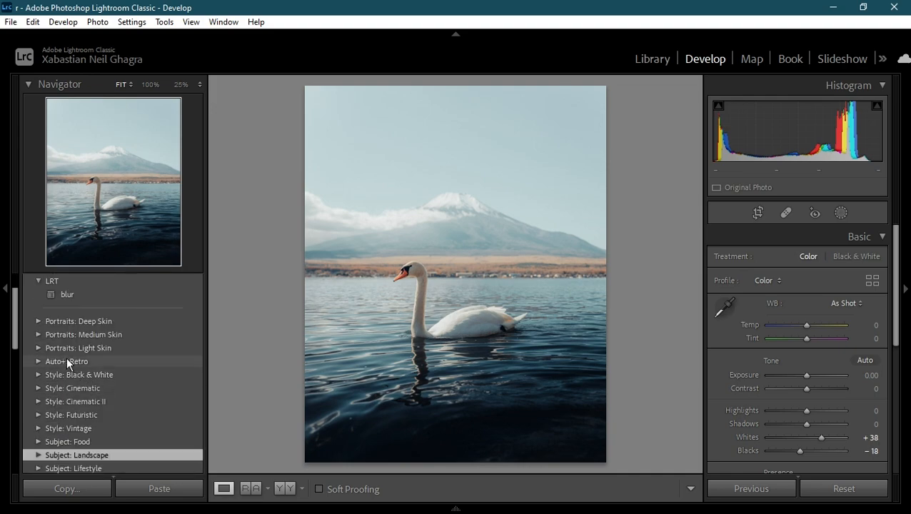
{"action": "scroll", "coordinate": [50, 325], "scroll_direction": "down", "scroll_amount": 4}
{"action": "scroll", "coordinate": [50, 328], "scroll_direction": "up", "scroll_amount": 5}
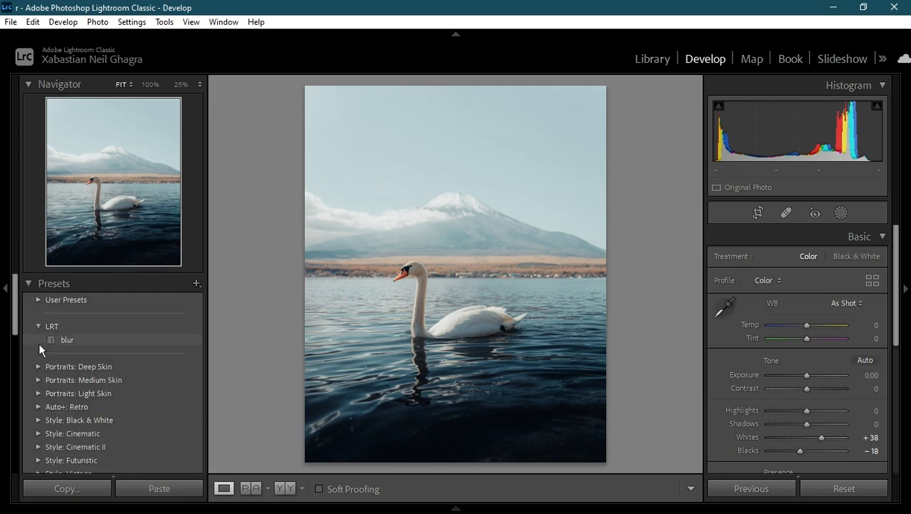
Collapse the LRT preset group and look over the remaining preset groups
{"action": "left_click", "coordinate": [39, 328]}
{"action": "scroll", "coordinate": [64, 347], "scroll_direction": "down", "scroll_amount": 5}
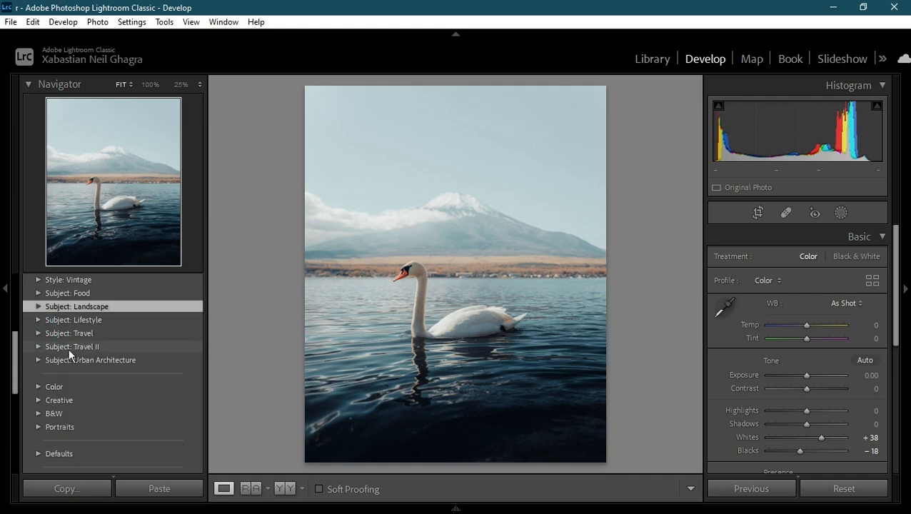
{"action": "scroll", "coordinate": [45, 355], "scroll_direction": "down", "scroll_amount": 3}
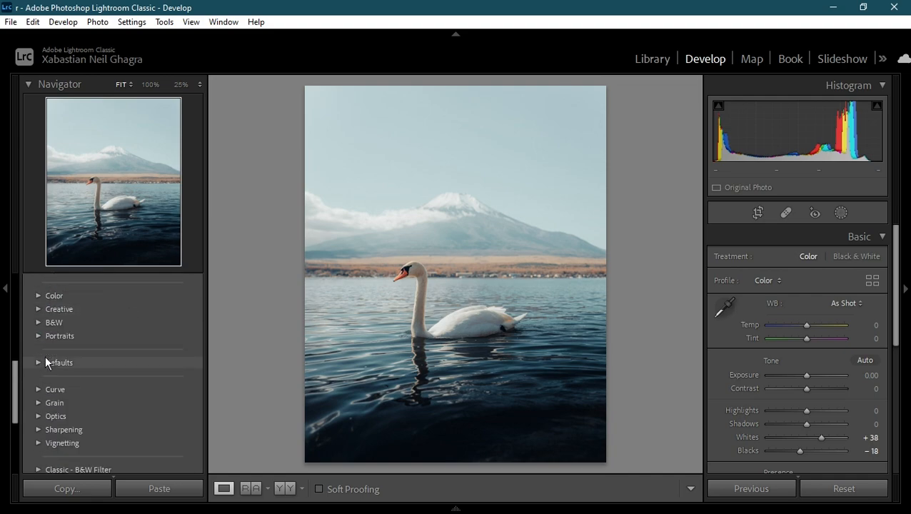
{"action": "scroll", "coordinate": [65, 321], "scroll_direction": "up", "scroll_amount": 8}
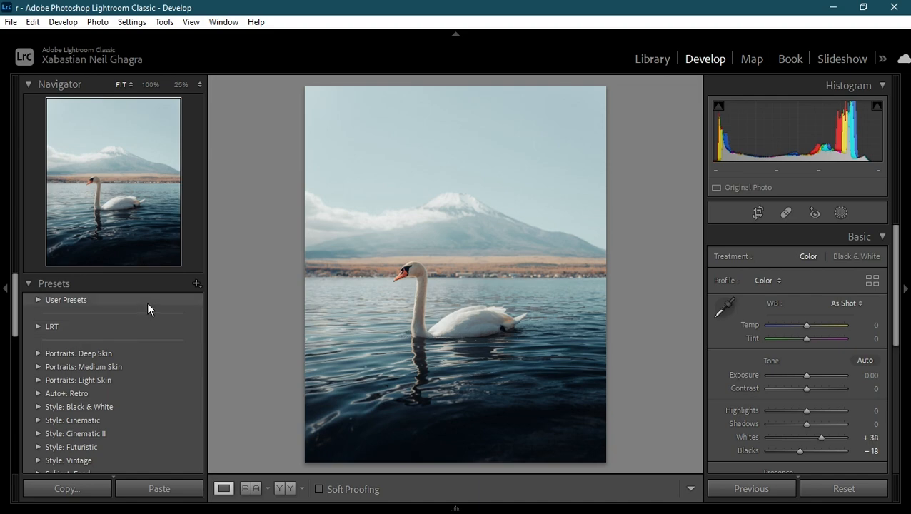
{"action": "left_click", "coordinate": [196, 284]}
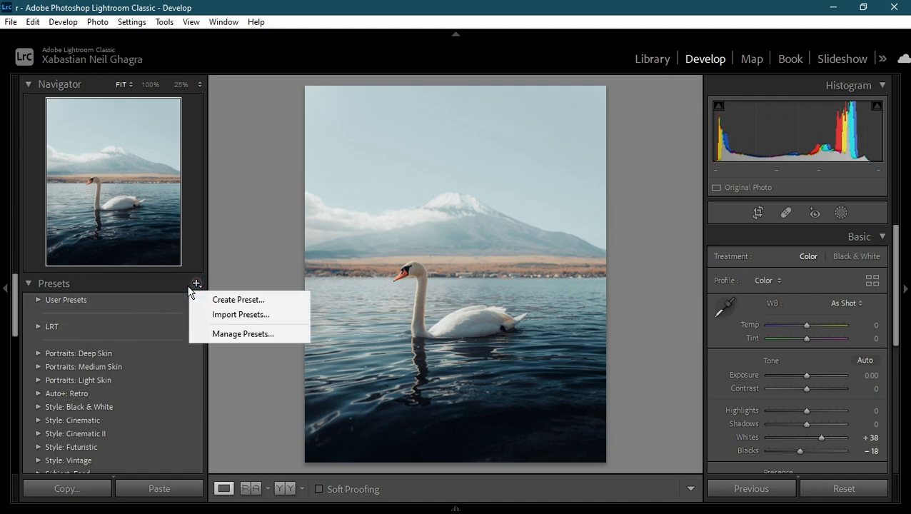
{"action": "left_click", "coordinate": [344, 222]}
{"action": "left_click", "coordinate": [349, 222]}
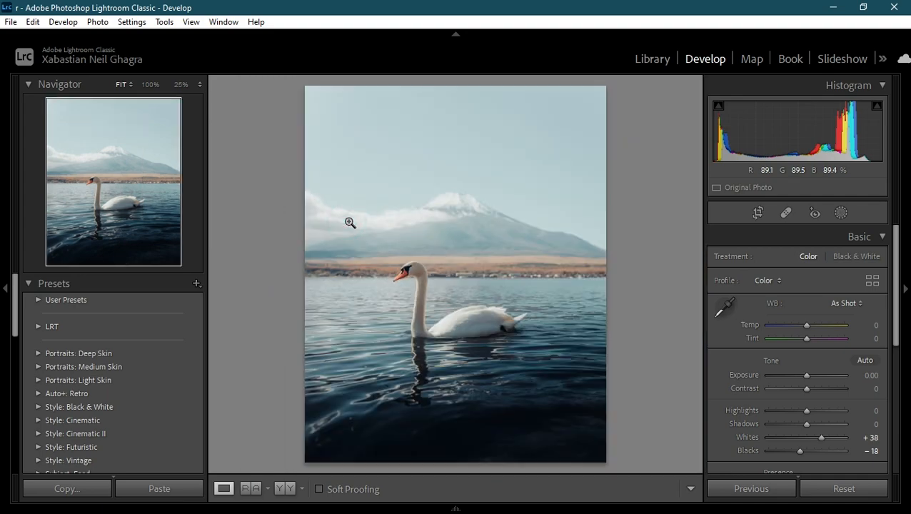
Undo the LN04 preset and set the photo's white balance to Temp -19 and Tint +4
{"action": "key", "text": "ctrl+z"}
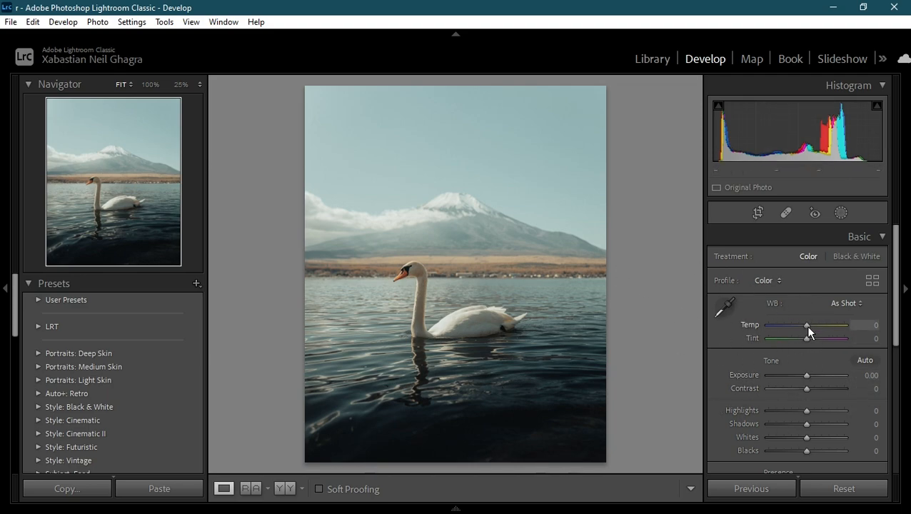
{"action": "left_click_drag", "start_coordinate": [804, 325], "coordinate": [796, 324]}
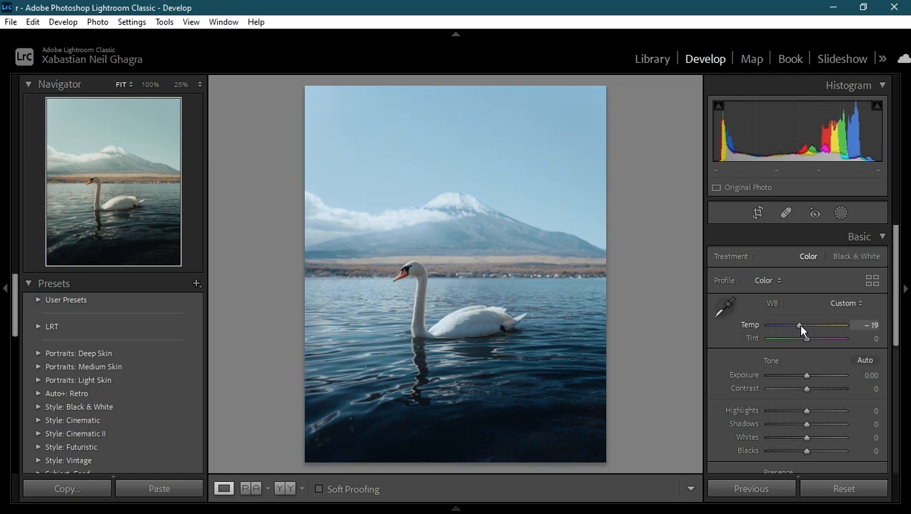
{"action": "left_click_drag", "start_coordinate": [805, 338], "coordinate": [804, 340]}
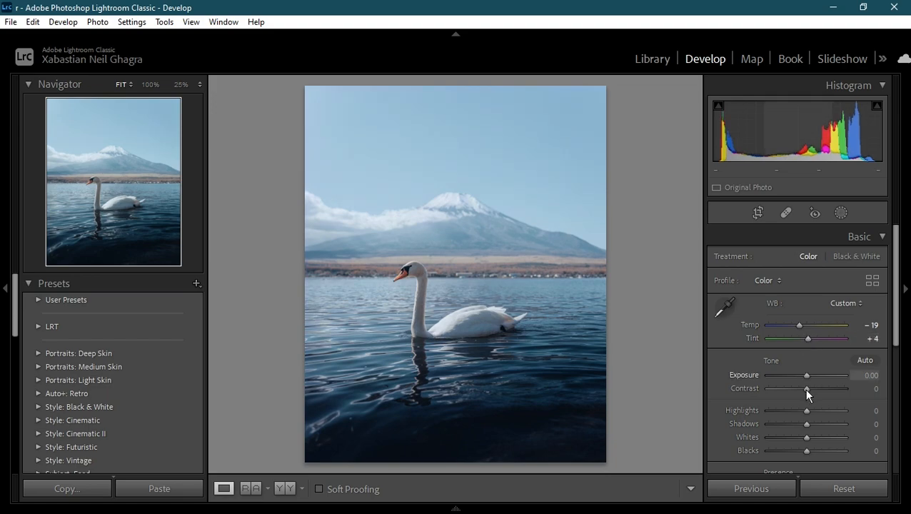
Set the tone values to Exposure -1.05, Contrast -46, Highlights +44, Shadows +35, Whites +21 and Blacks +53
{"action": "left_click_drag", "start_coordinate": [806, 375], "coordinate": [827, 451]}
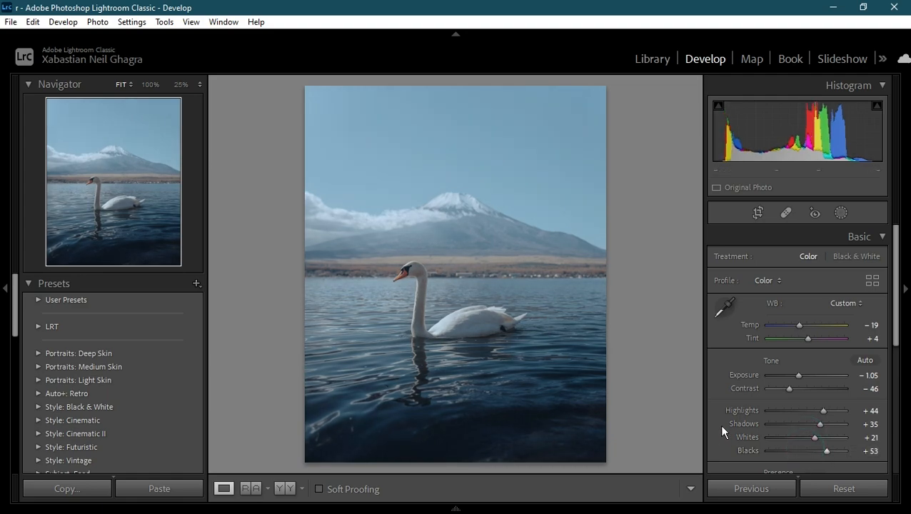
Set the presence values to Texture +58, Clarity -19, Dehaze +32, Vibrance +58 and Saturation +9
{"action": "scroll", "coordinate": [749, 414], "scroll_direction": "down", "scroll_amount": 2}
{"action": "left_click_drag", "start_coordinate": [805, 404], "coordinate": [826, 404]}
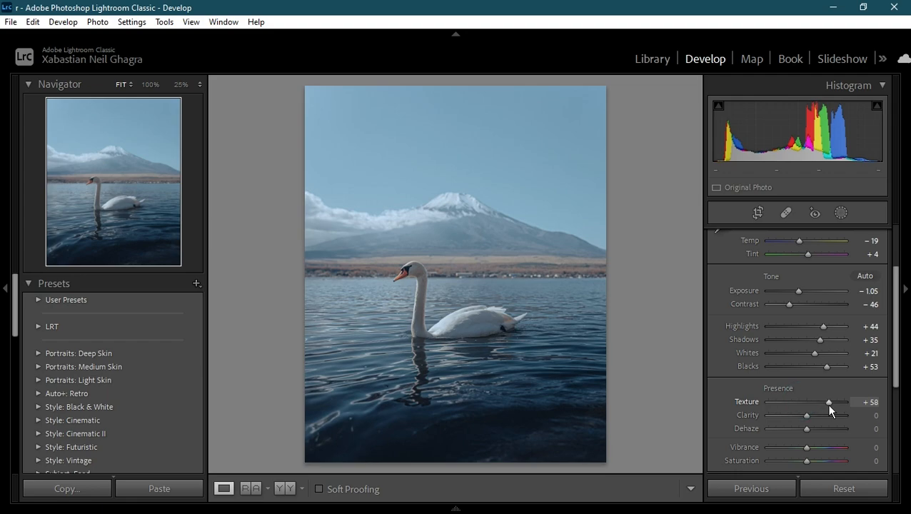
{"action": "left_click", "coordinate": [805, 419]}
{"action": "mouse_move", "coordinate": [799, 420]}
{"action": "left_mouse_down"}
{"action": "mouse_move", "coordinate": [820, 431]}
{"action": "mouse_move", "coordinate": [820, 405]}
{"action": "mouse_move", "coordinate": [828, 407]}
{"action": "mouse_move", "coordinate": [807, 420]}
{"action": "left_mouse_up"}
{"action": "scroll", "coordinate": [805, 448], "scroll_direction": "down", "scroll_amount": 2}
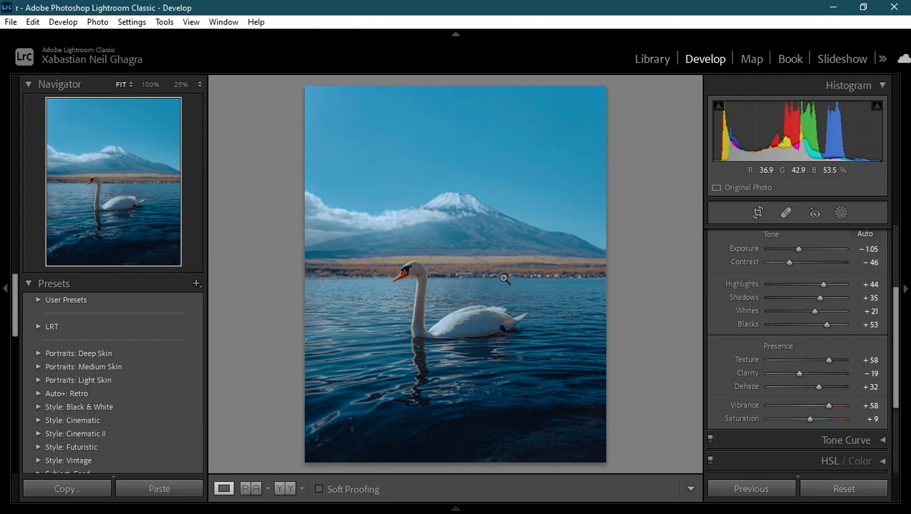
Start a new develop preset named "colorful" in the LRT group
{"action": "left_click", "coordinate": [196, 283]}
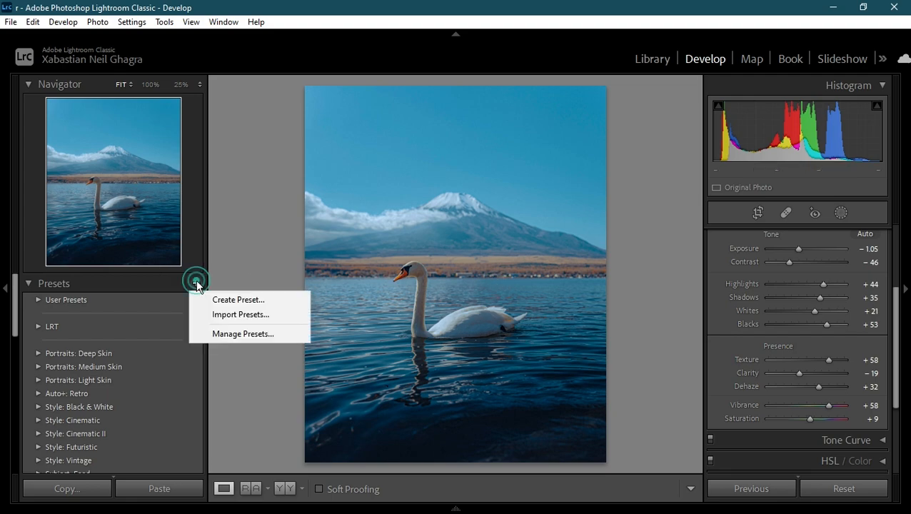
{"action": "left_click", "coordinate": [268, 301]}
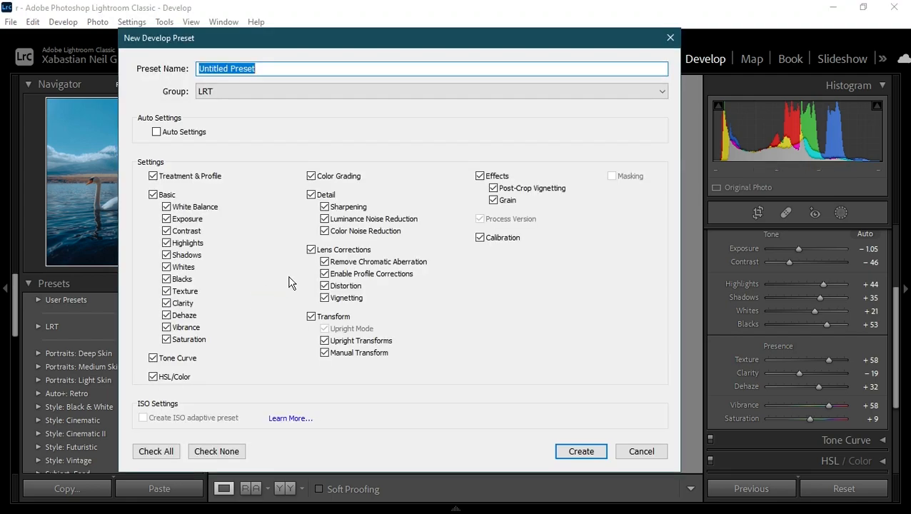
{"action": "left_click_drag", "start_coordinate": [274, 69], "coordinate": [32, 80]}
{"action": "key", "text": "BackSpace"}
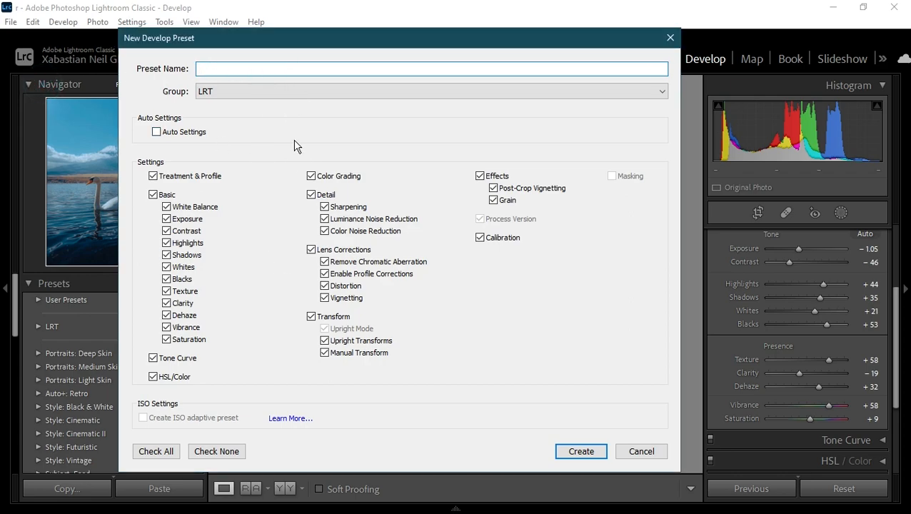
{"action": "type", "text": "colorful"}
{"action": "left_click", "coordinate": [252, 86]}
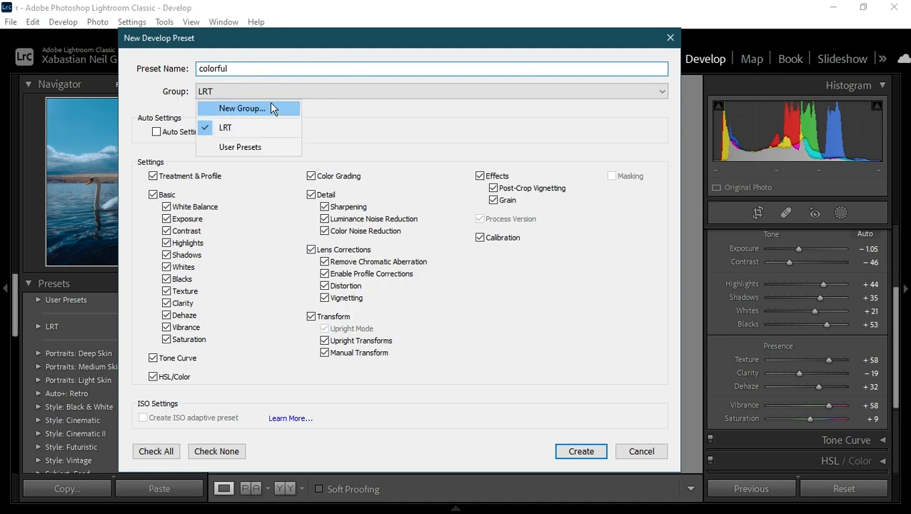
{"action": "left_click", "coordinate": [366, 111]}
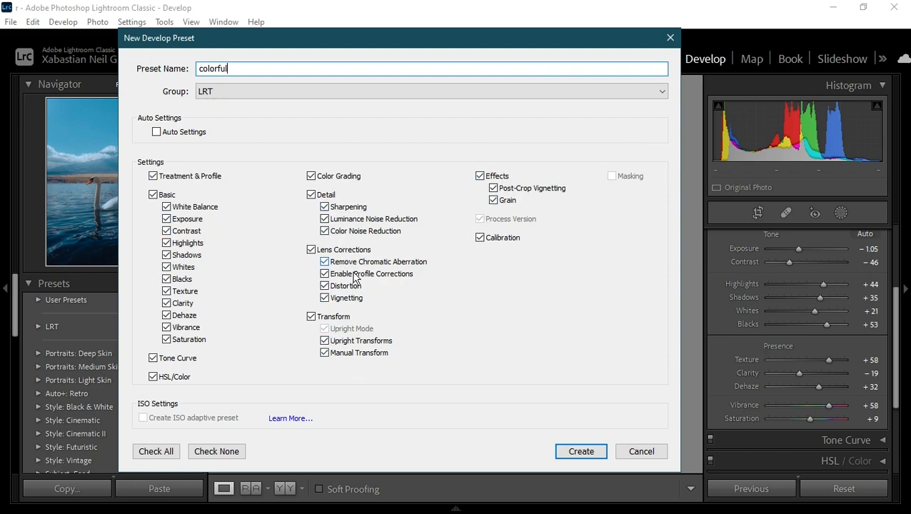
Include all available settings in the colorful preset and create it
{"action": "left_click", "coordinate": [156, 451]}
{"action": "left_click", "coordinate": [200, 454]}
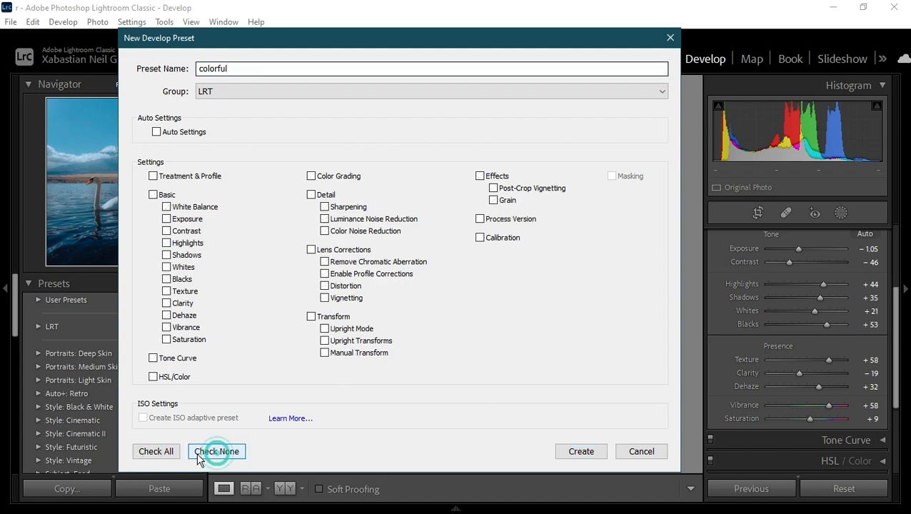
{"action": "left_click", "coordinate": [155, 451]}
{"action": "left_click", "coordinate": [584, 453]}
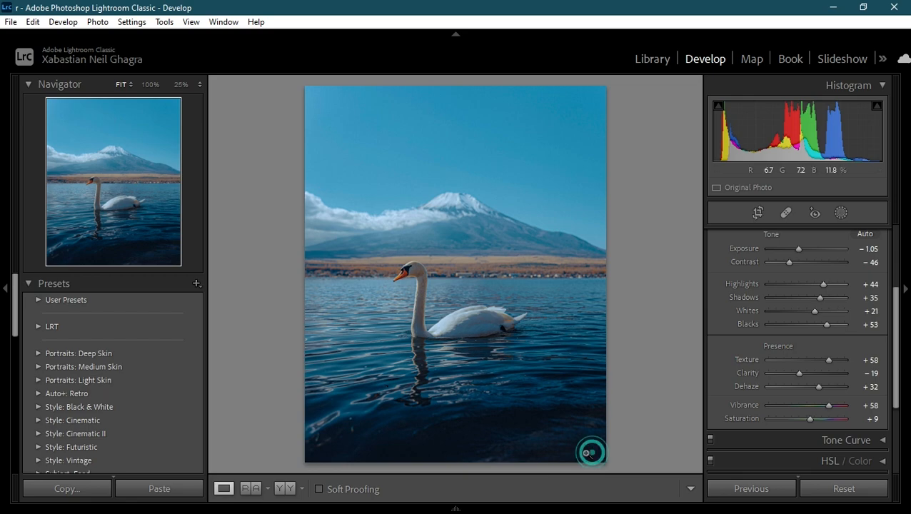
Expand the LRT preset group and apply the colorful preset to the swan photo
{"action": "left_click", "coordinate": [38, 325]}
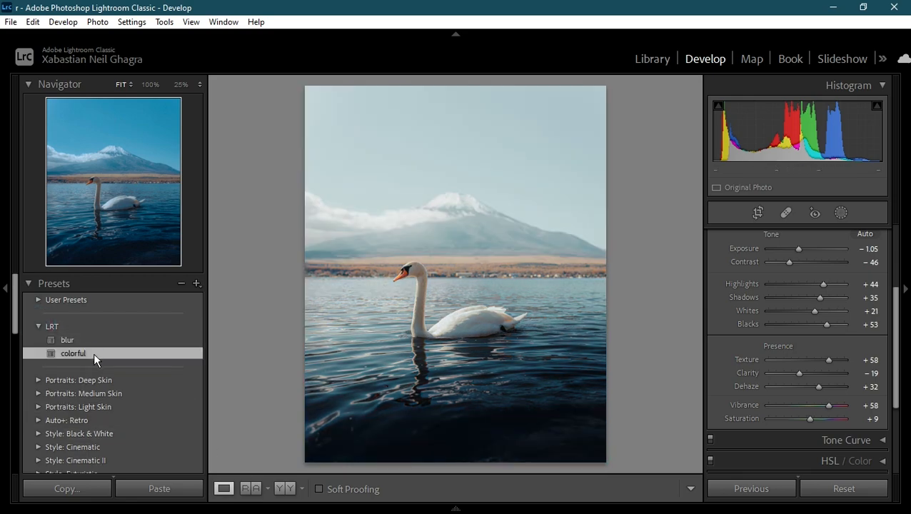
{"action": "left_click", "coordinate": [93, 352]}
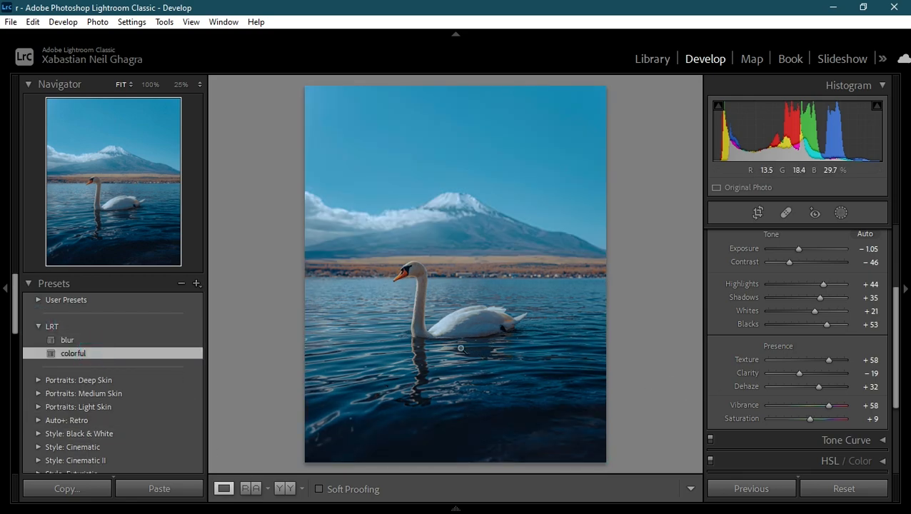
Try the PD01 Red and PD02 Orange presets from the Portraits: Deep Skin group on the photo
{"action": "left_click", "coordinate": [81, 377]}
{"action": "left_click", "coordinate": [35, 379]}
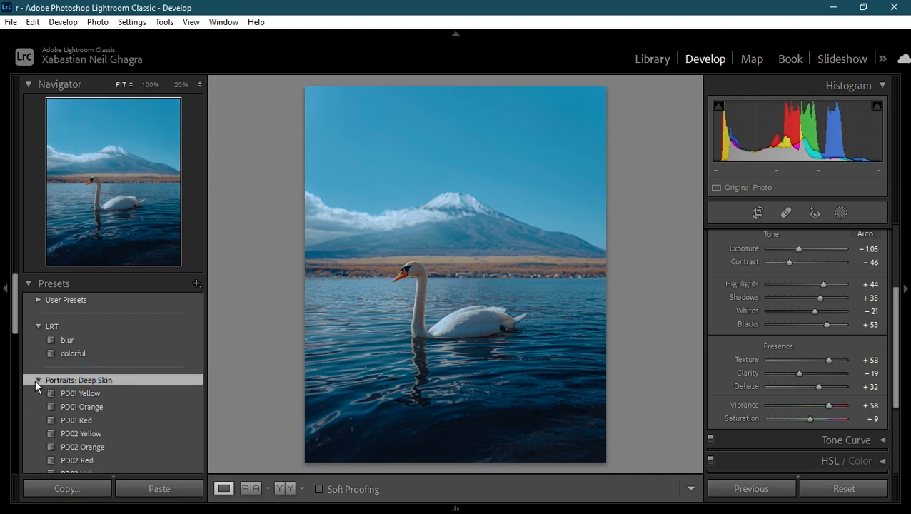
{"action": "left_click", "coordinate": [79, 421]}
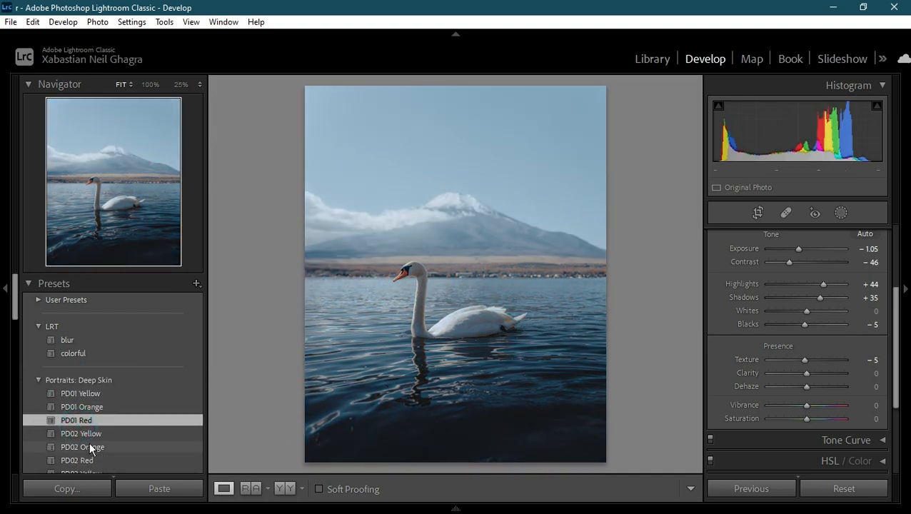
{"action": "left_click", "coordinate": [90, 445]}
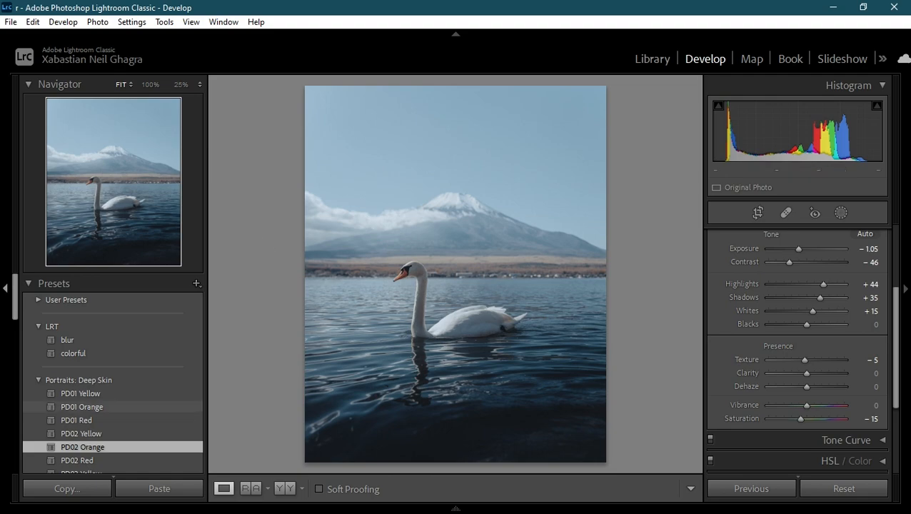
Compare the colorful and blur presets of the LRT group on the photo, leaving colorful applied
{"action": "left_click", "coordinate": [100, 354]}
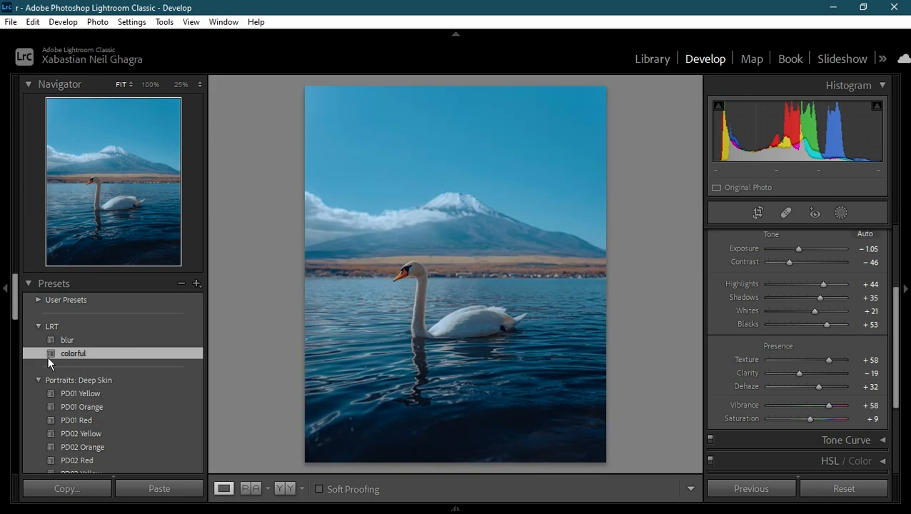
{"action": "left_click", "coordinate": [48, 355]}
{"action": "left_click", "coordinate": [77, 340]}
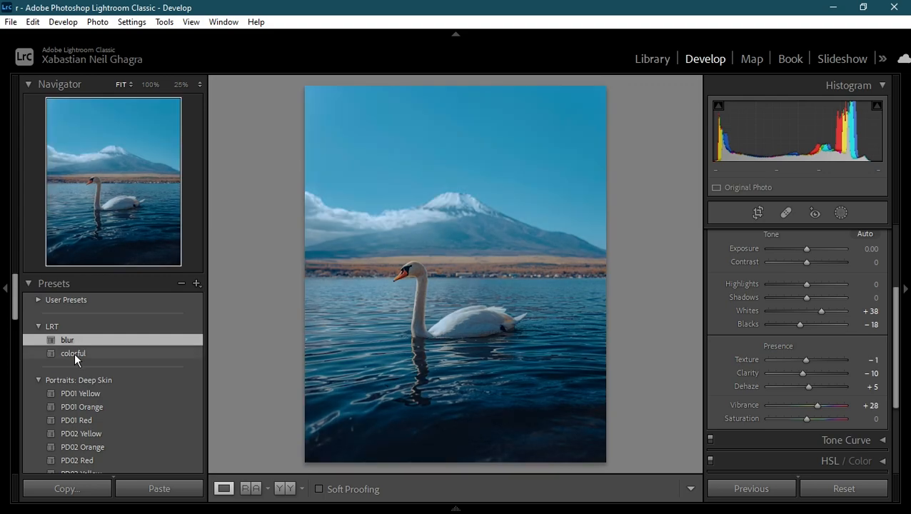
{"action": "left_click", "coordinate": [75, 352]}
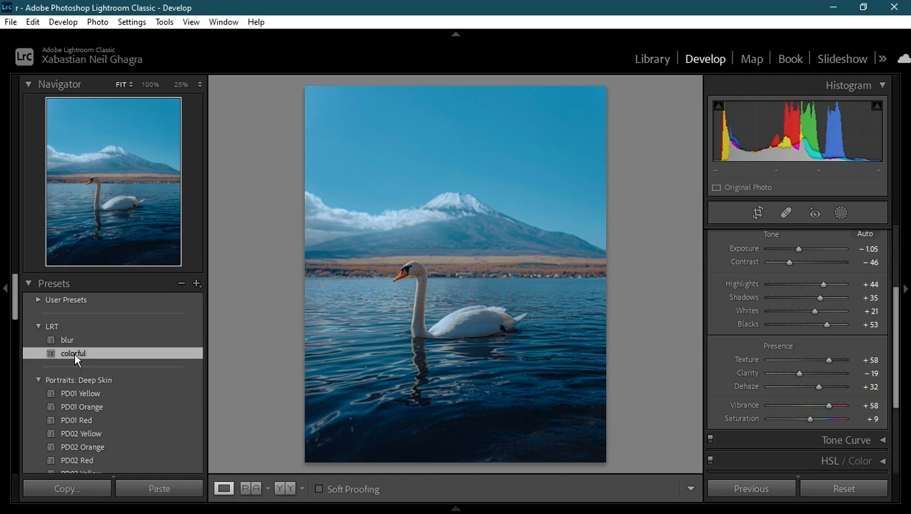
Collapse the Portraits: Deep Skin preset group
{"action": "scroll", "coordinate": [74, 352], "scroll_direction": "down", "scroll_amount": 5}
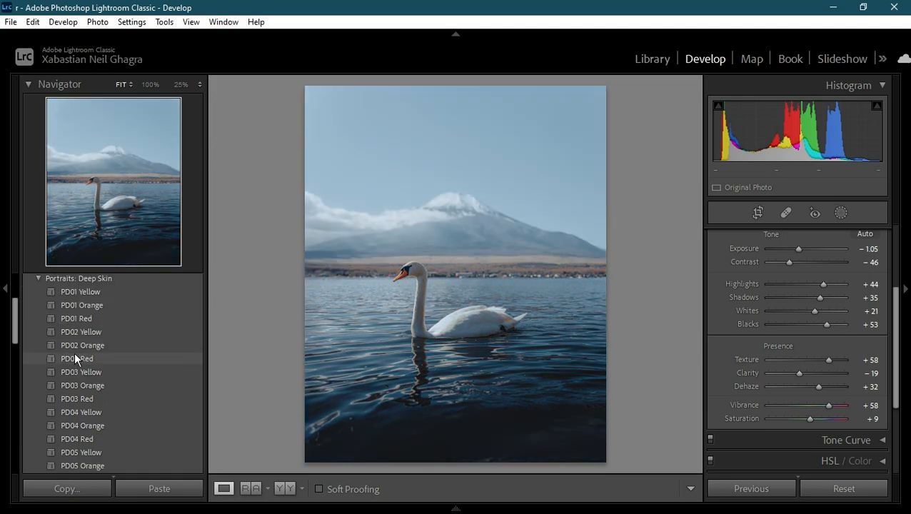
{"action": "scroll", "coordinate": [52, 324], "scroll_direction": "up", "scroll_amount": 5}
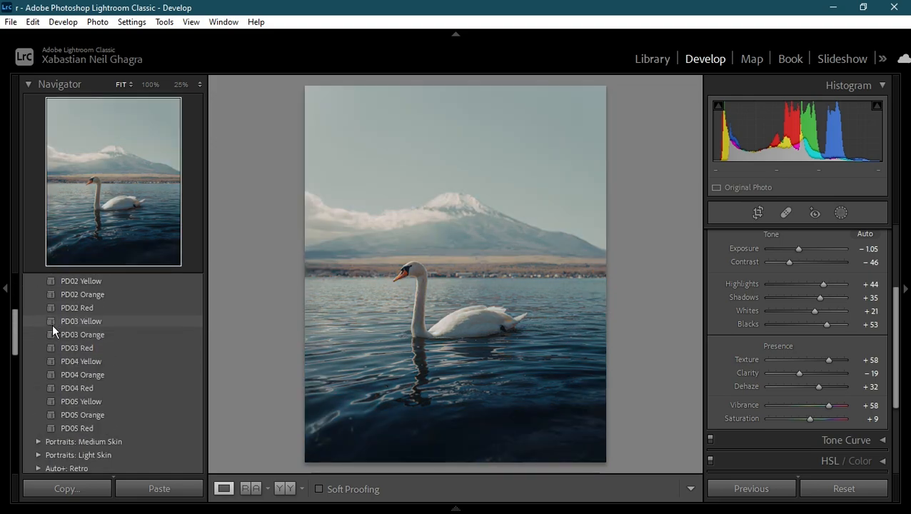
{"action": "left_click", "coordinate": [43, 327]}
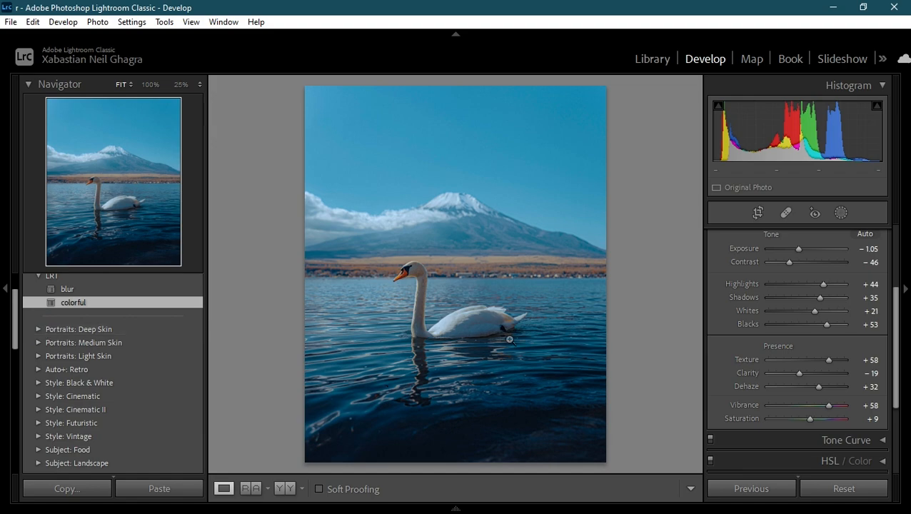
Look over the photo's Basic, Color Grading, Effects and Calibration settings without changing them
{"action": "scroll", "coordinate": [835, 375], "scroll_direction": "down", "scroll_amount": 1}
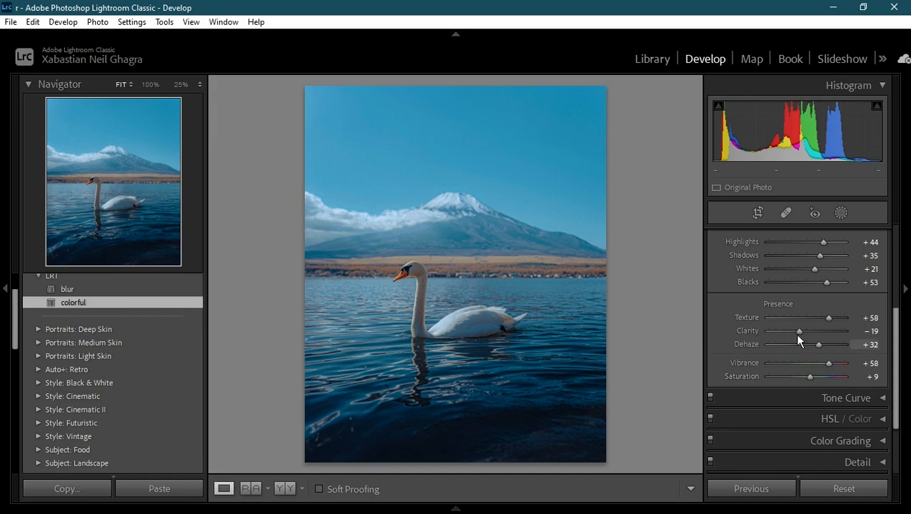
{"action": "scroll", "coordinate": [793, 318], "scroll_direction": "up", "scroll_amount": 4}
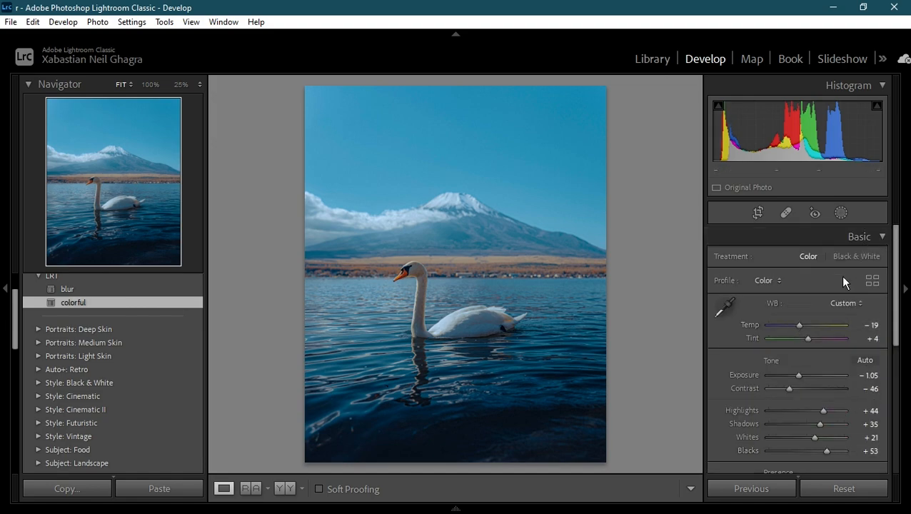
{"action": "scroll", "coordinate": [831, 361], "scroll_direction": "down", "scroll_amount": 5}
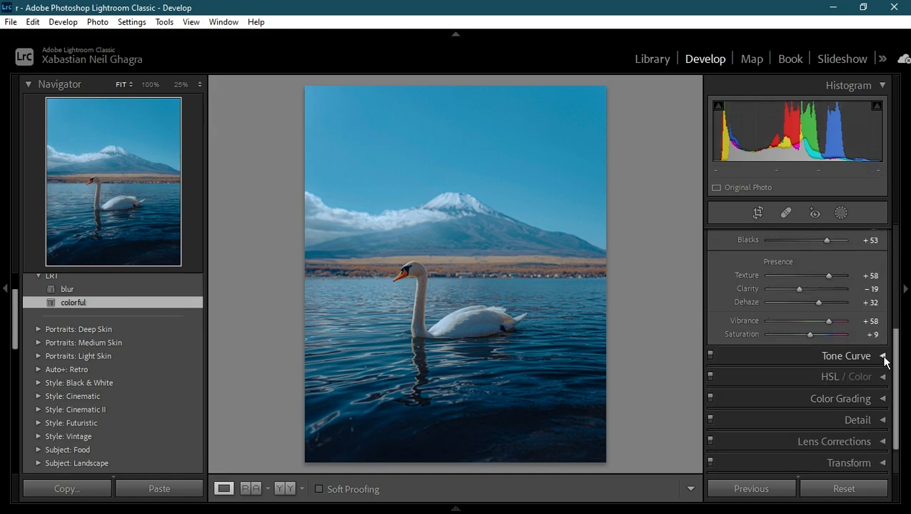
{"action": "left_click", "coordinate": [882, 399]}
{"action": "left_click", "coordinate": [876, 239]}
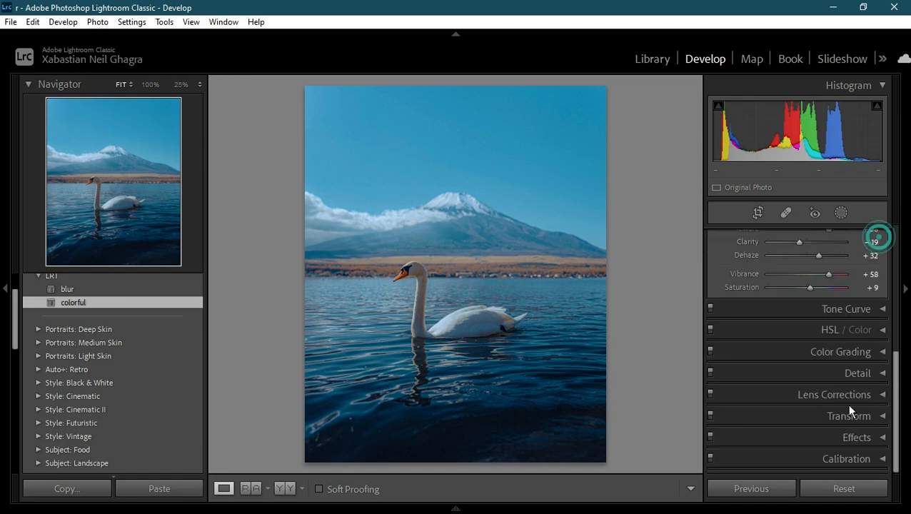
{"action": "left_click", "coordinate": [882, 438]}
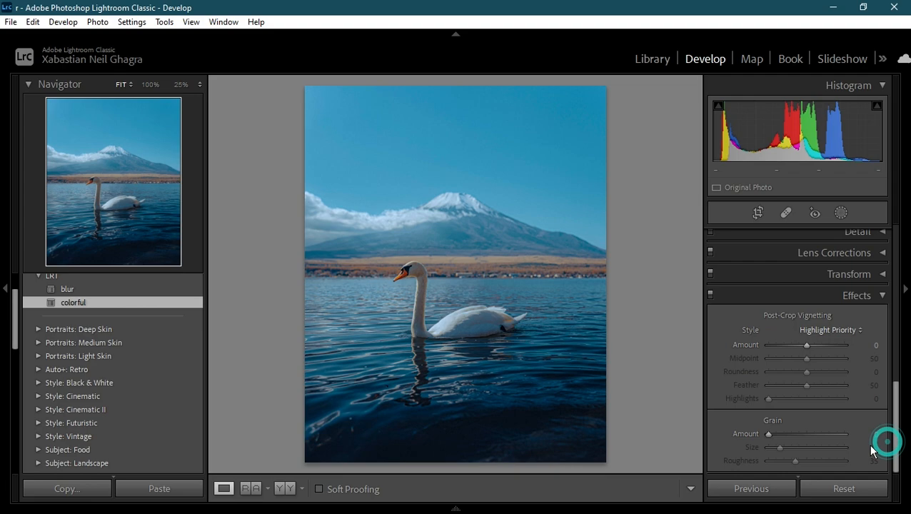
{"action": "left_click", "coordinate": [882, 273]}
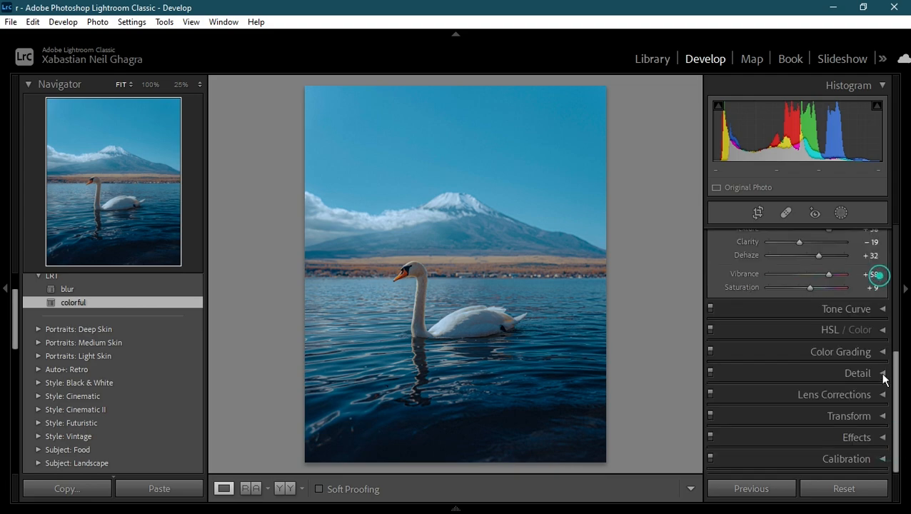
{"action": "left_click", "coordinate": [874, 459]}
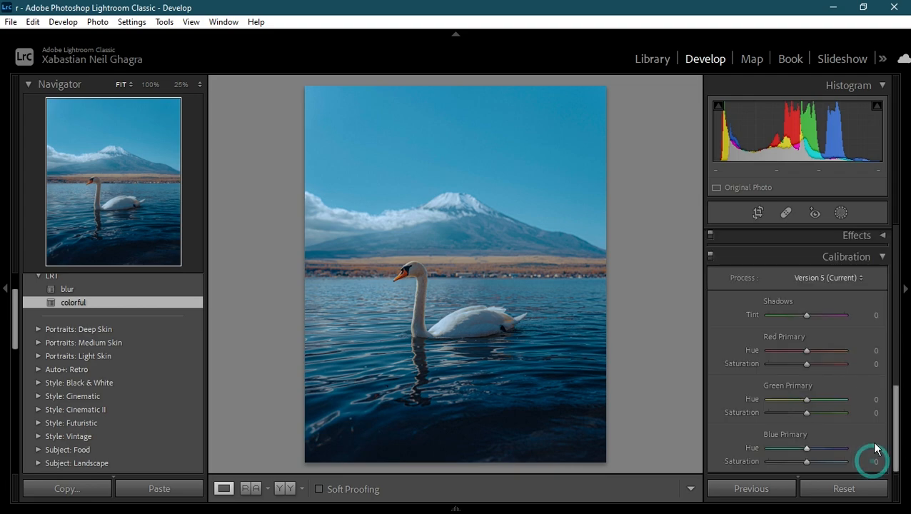
{"action": "left_click", "coordinate": [876, 258]}
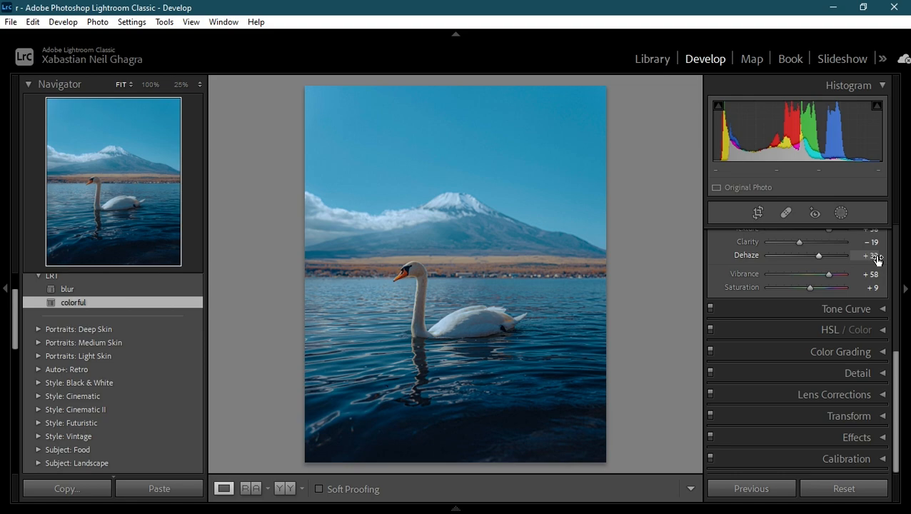
{"action": "scroll", "coordinate": [876, 259], "scroll_direction": "up", "scroll_amount": 5}
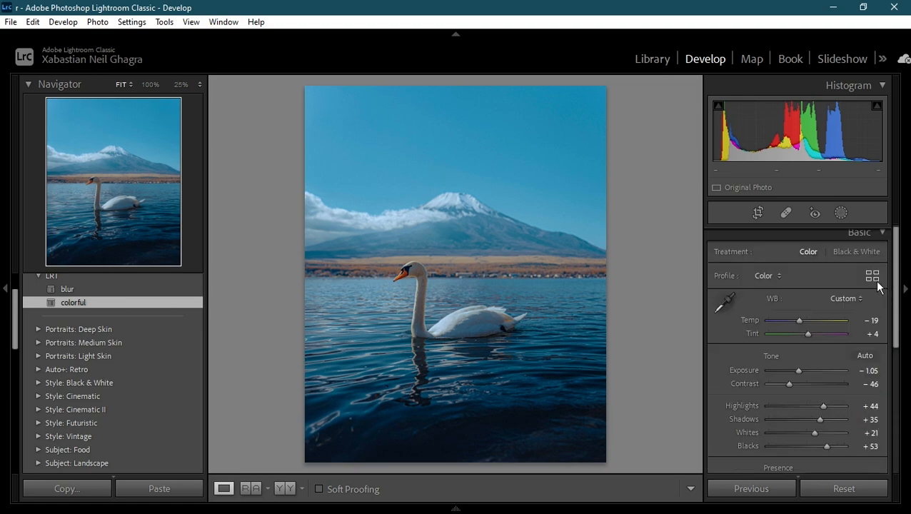